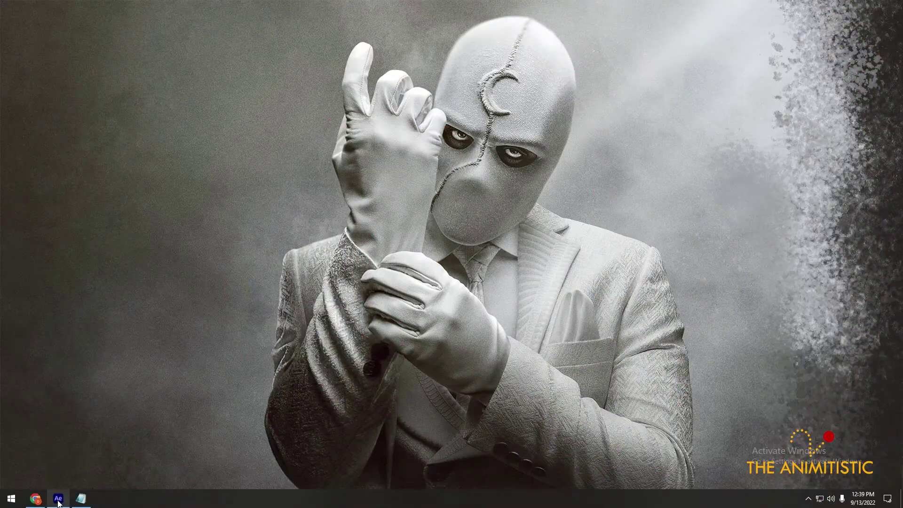
- Restore the After Effects window showing the Walk cycle composition with the rigged character
{"action": "left_click", "coordinate": [58, 500]}
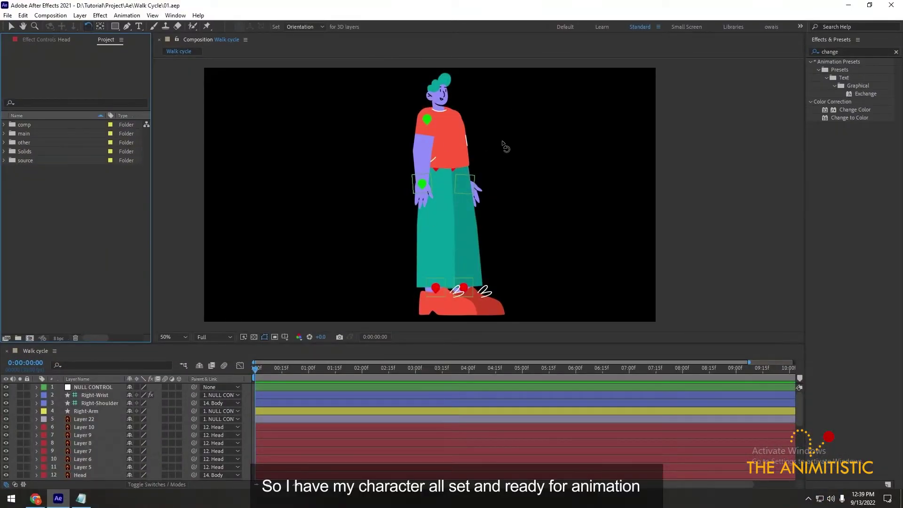
- Drag the Body layer to test the rig, then undo to restore the upright pose
{"action": "key", "text": "v"}
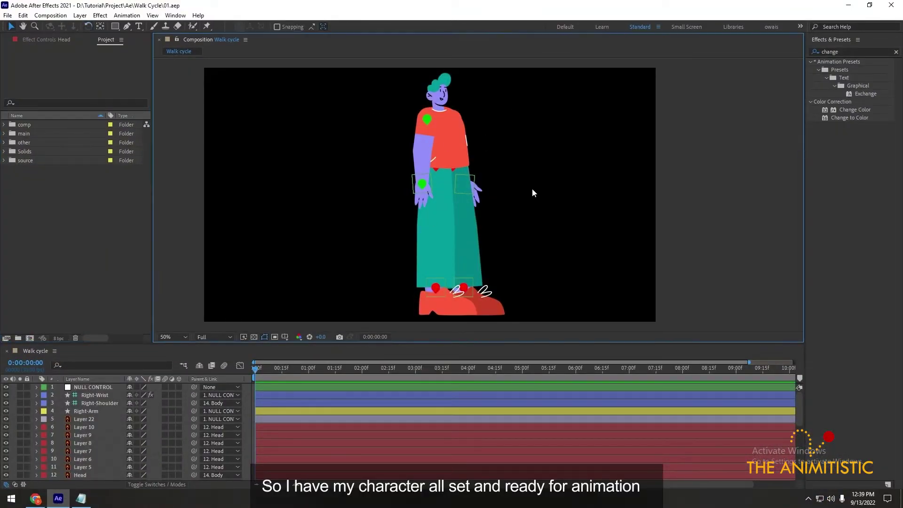
{"action": "scroll", "coordinate": [517, 190], "scroll_direction": "up", "scroll_amount": 3}
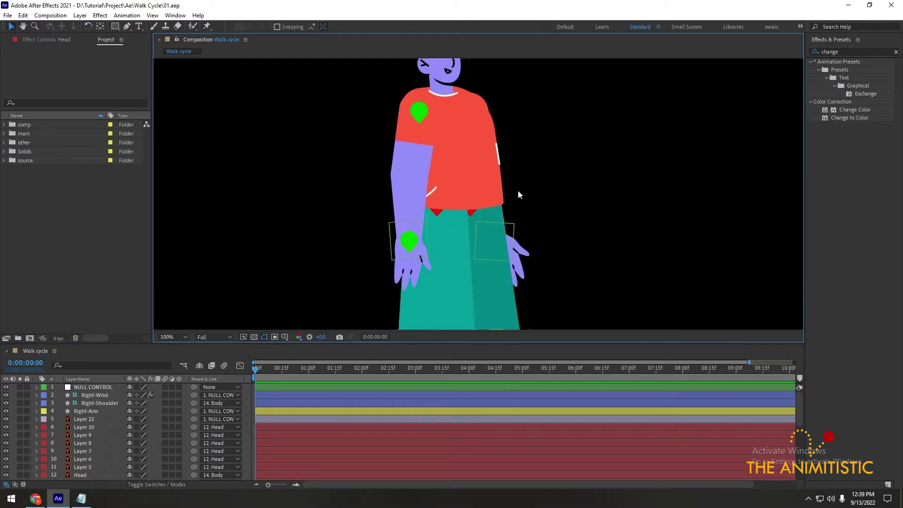
{"action": "scroll", "coordinate": [504, 193], "scroll_direction": "down", "scroll_amount": 1}
{"action": "left_click", "coordinate": [490, 199]}
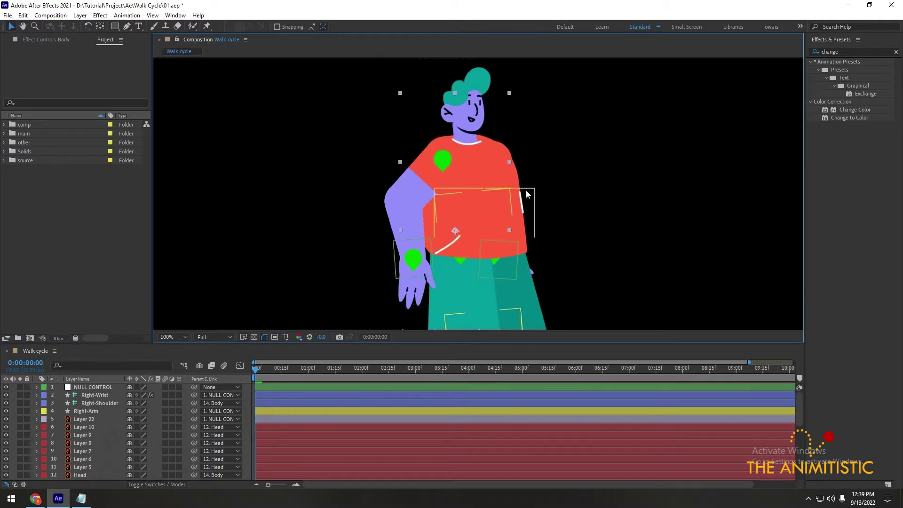
{"action": "scroll", "coordinate": [526, 190], "scroll_direction": "down", "scroll_amount": 2}
{"action": "mouse_move", "coordinate": [475, 167]}
{"action": "left_mouse_down"}
{"action": "mouse_move", "coordinate": [475, 187]}
{"action": "mouse_move", "coordinate": [532, 169]}
{"action": "left_mouse_up"}
{"action": "key", "text": "ctrl+z"}
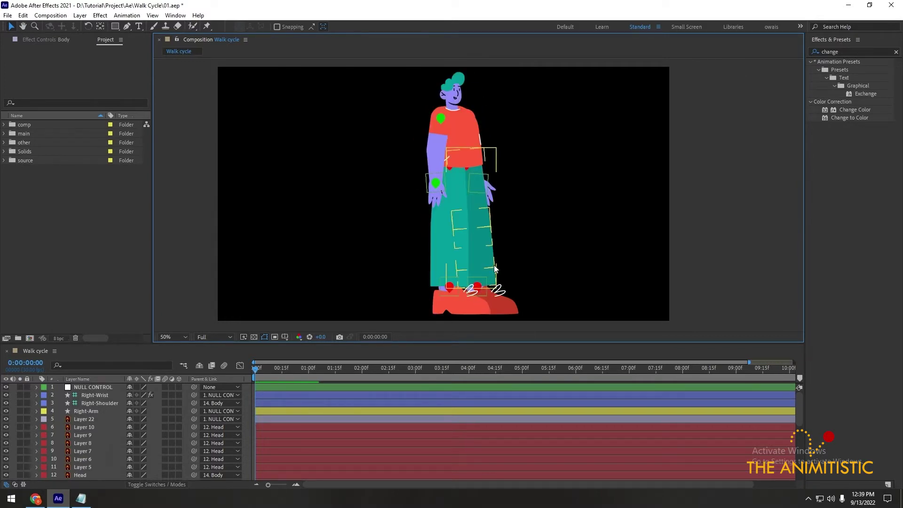
- Select both foot control nulls in the viewer
{"action": "left_click", "coordinate": [435, 183]}
{"action": "left_click", "coordinate": [448, 285]}
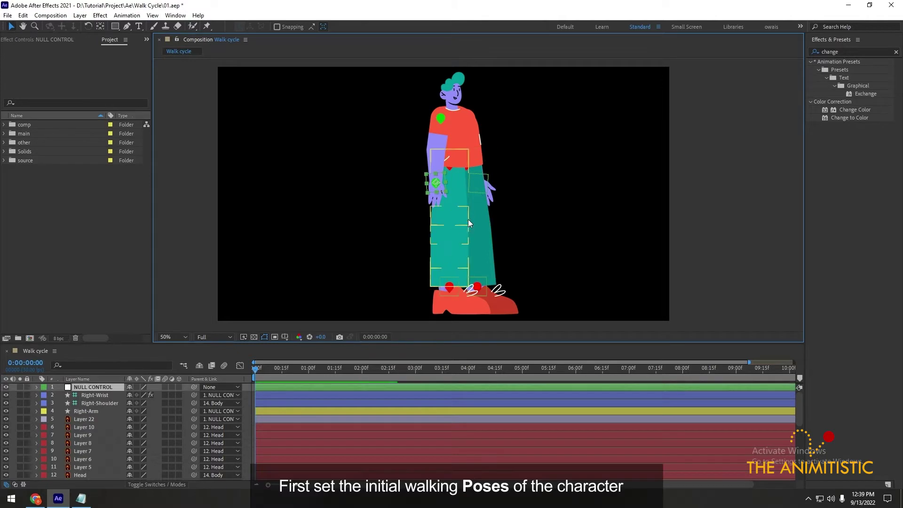
{"action": "left_click_drag", "start_coordinate": [521, 251], "coordinate": [508, 199]}
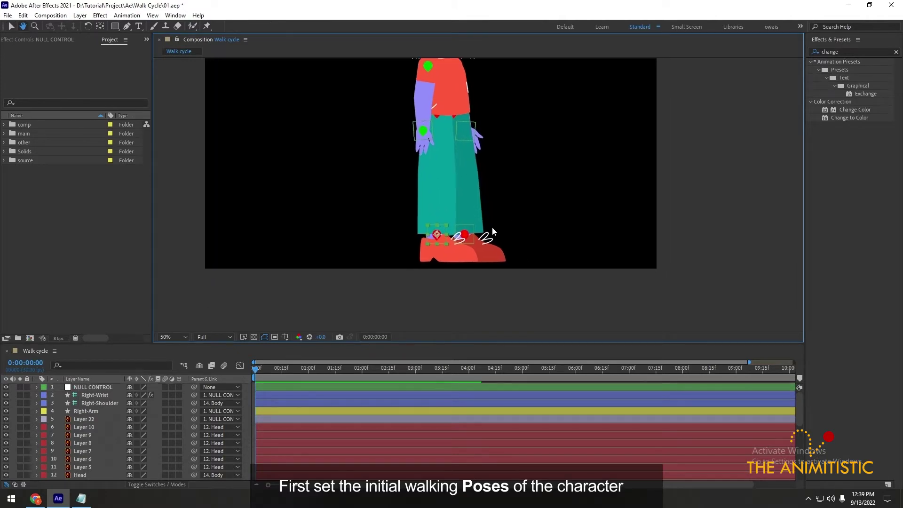
{"action": "left_click", "coordinate": [469, 231], "text": "shift"}
{"action": "scroll", "coordinate": [91, 422], "scroll_direction": "down", "scroll_amount": 1}
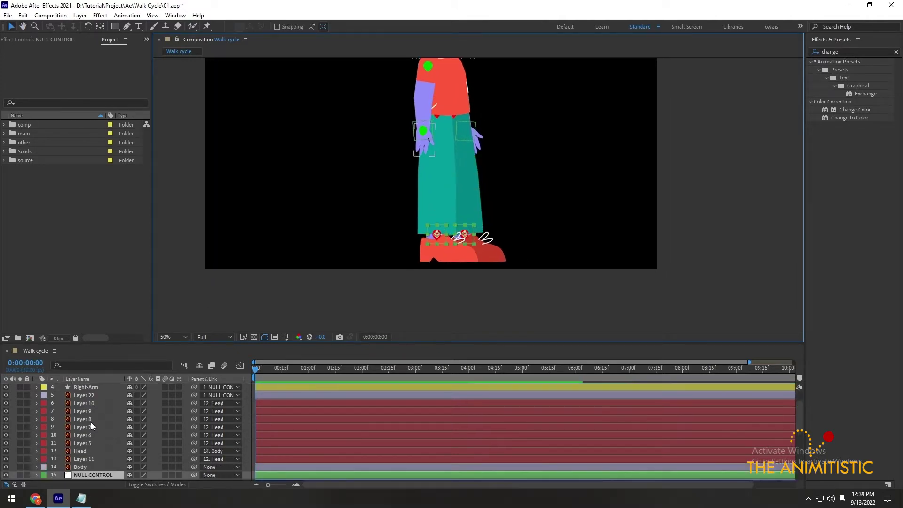
{"action": "scroll", "coordinate": [91, 422], "scroll_direction": "down", "scroll_amount": 2}
{"action": "scroll", "coordinate": [91, 422], "scroll_direction": "down", "scroll_amount": 1}
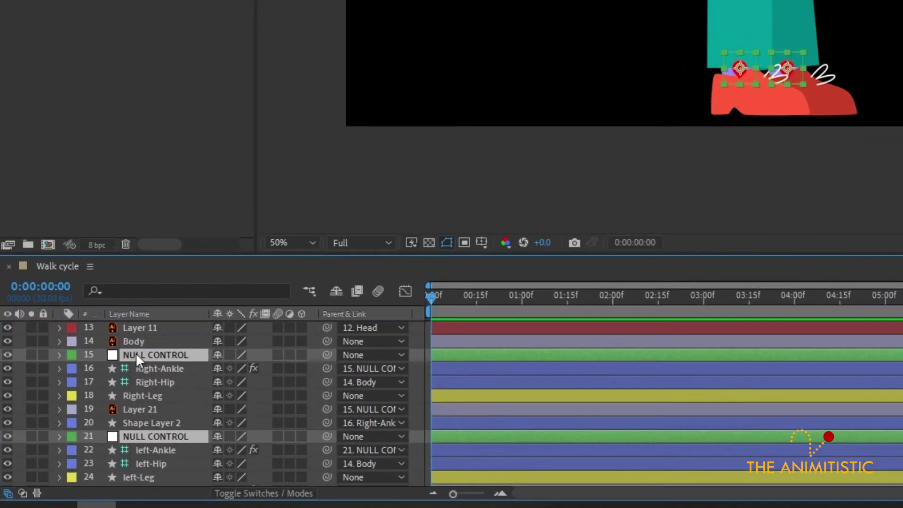
- Start Position and Rotation keyframes on both foot control nulls at 0:00:00:00
{"action": "key", "text": "p"}
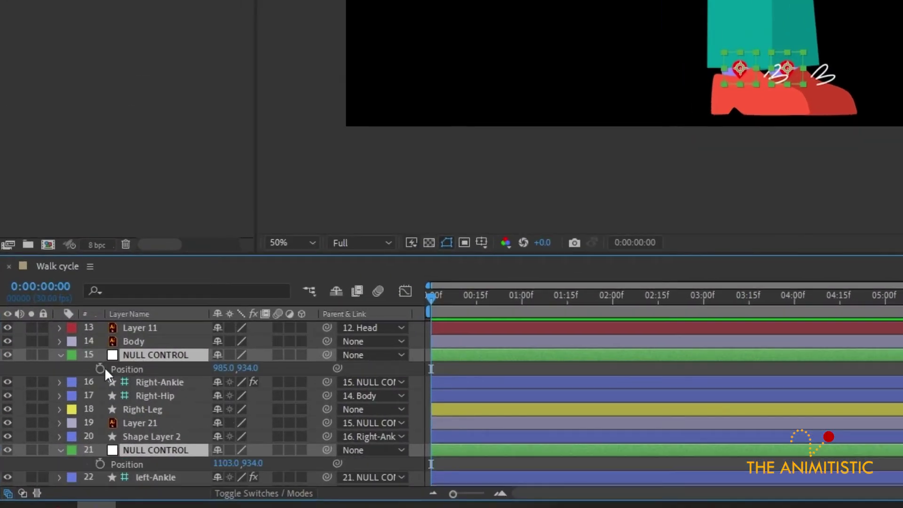
{"action": "left_click", "coordinate": [103, 367]}
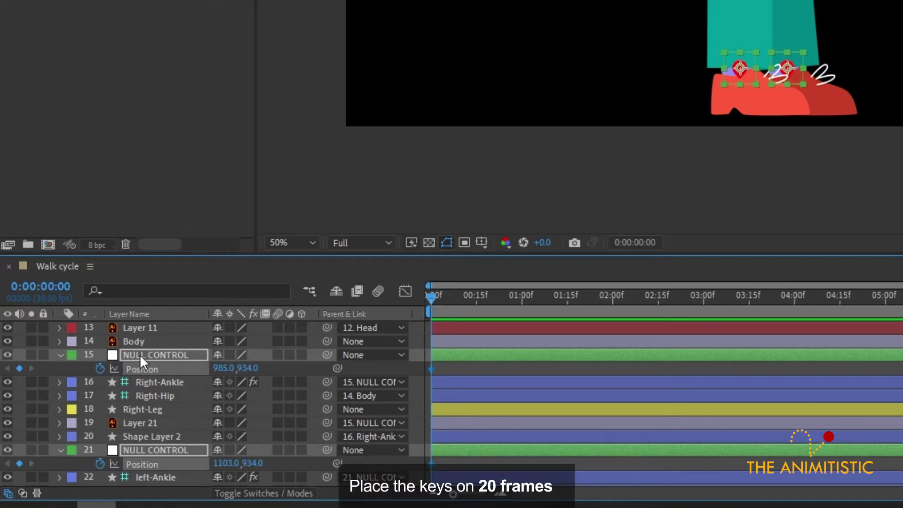
{"action": "key", "text": "r"}
{"action": "left_click", "coordinate": [100, 368]}
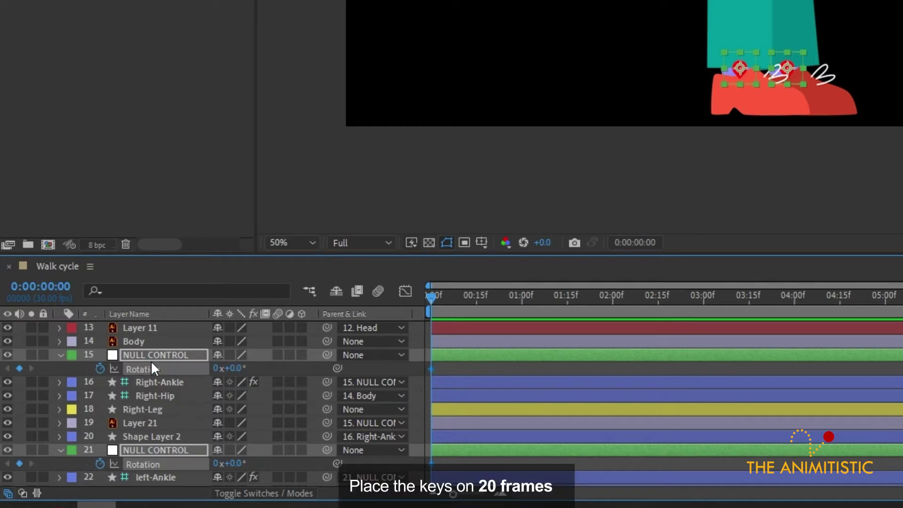
{"action": "key", "text": "u"}
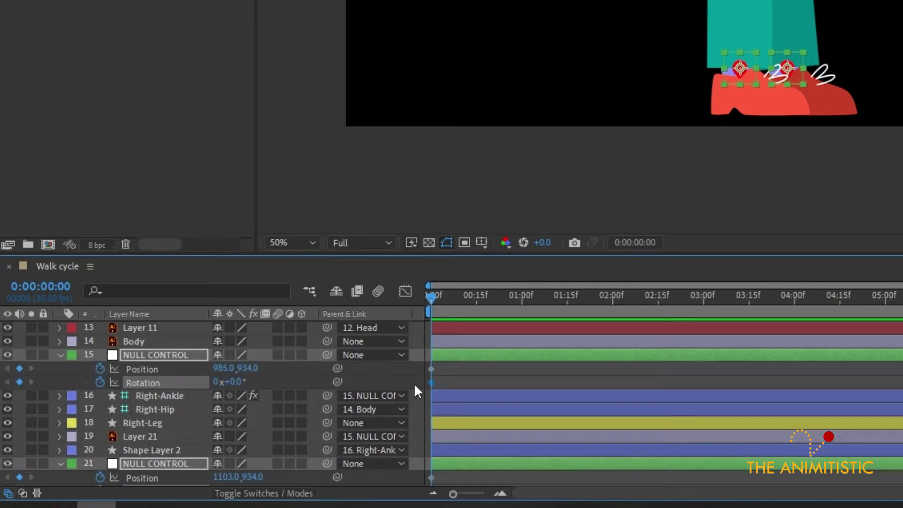
{"action": "scroll", "coordinate": [494, 393], "scroll_direction": "down", "scroll_amount": 3}
{"action": "key", "text": "F2"}
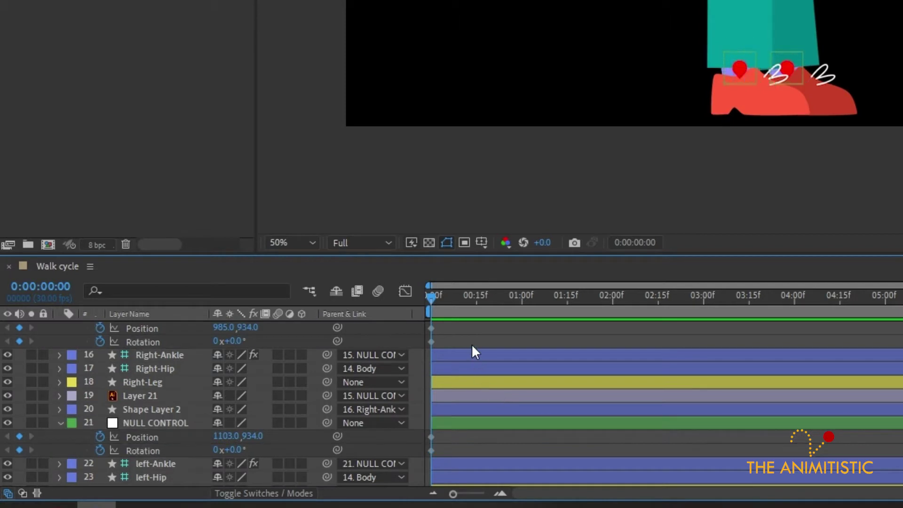
- Add Position and Rotation keyframes for both foot nulls at 0:00:00:20
{"action": "key", "text": "shift+Page_Down"}
{"action": "key", "text": "shift+Page_Down"}
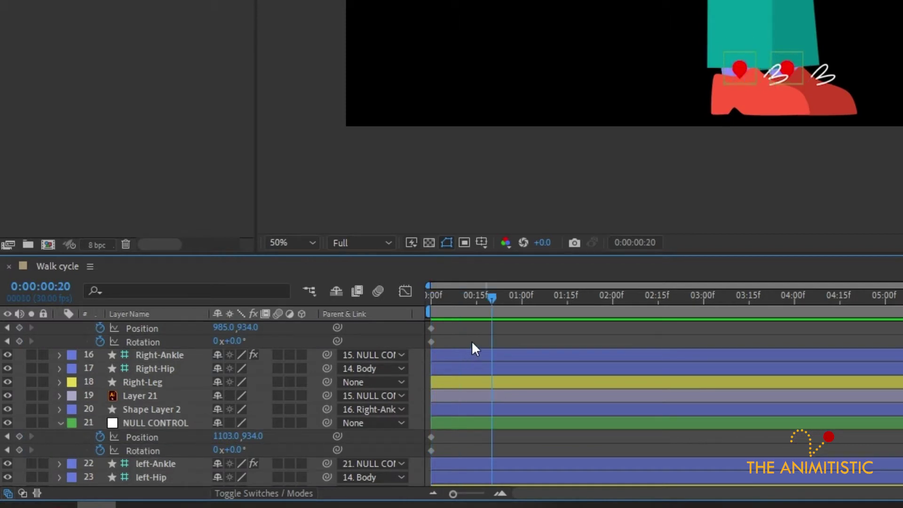
{"action": "left_click", "coordinate": [19, 328]}
{"action": "left_click", "coordinate": [19, 342]}
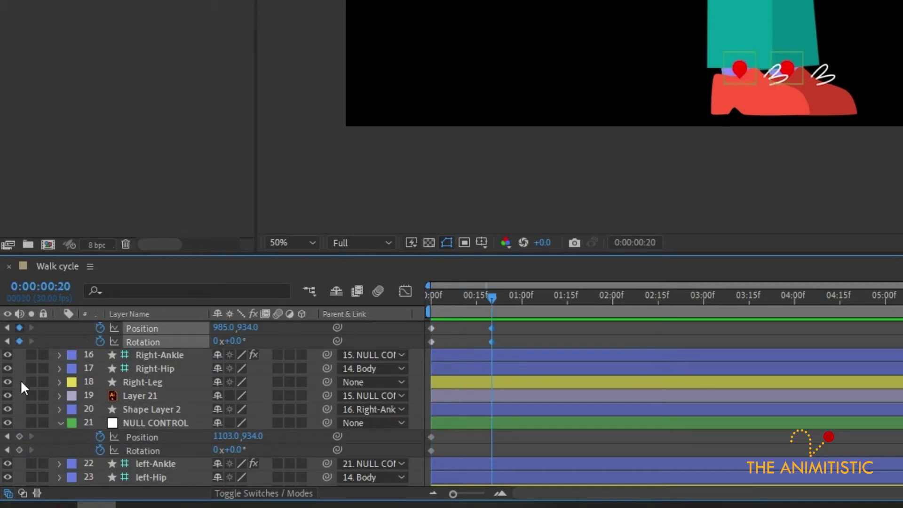
{"action": "left_click", "coordinate": [19, 436]}
{"action": "left_click", "coordinate": [19, 450]}
- Add both foot nulls' keyframes at 0:00:01:10, then return to the start
{"action": "key", "text": "shift+Page_Down"}
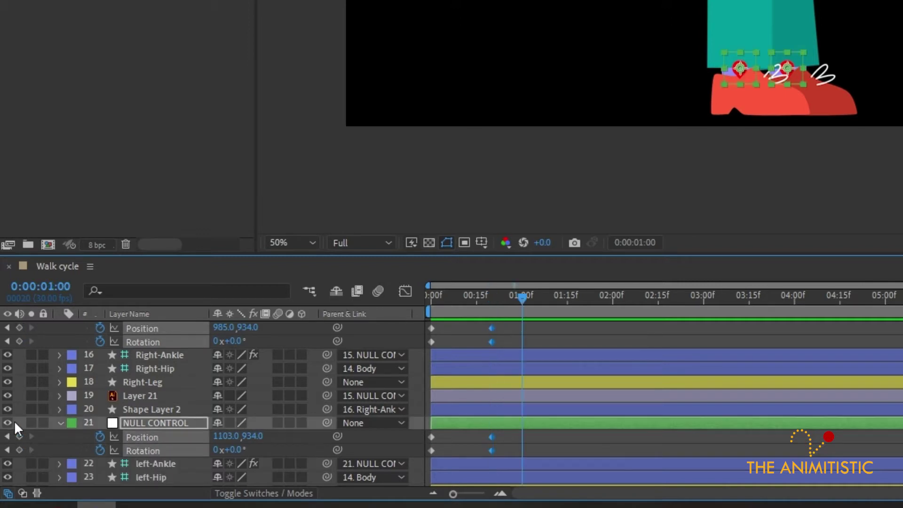
{"action": "key", "text": "shift+Page_Down"}
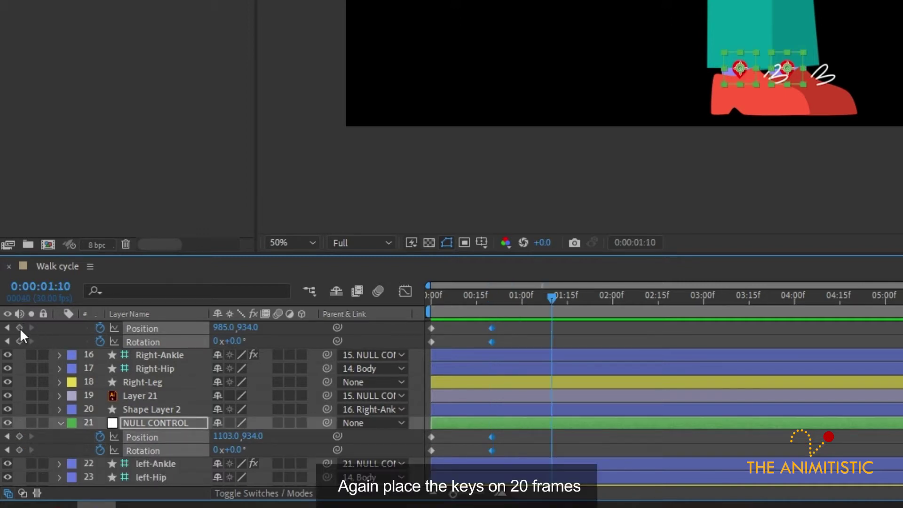
{"action": "left_click", "coordinate": [20, 436]}
{"action": "left_click", "coordinate": [19, 450]}
{"action": "left_click", "coordinate": [591, 331]}
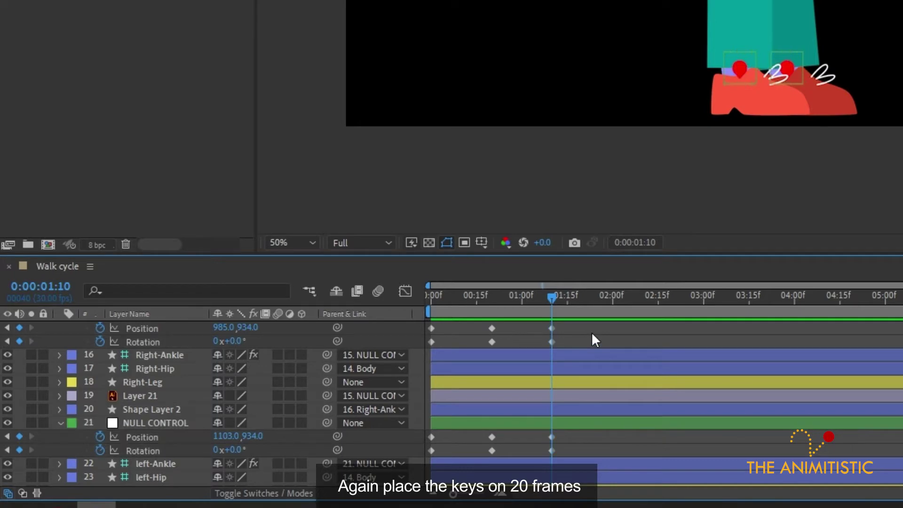
{"action": "key", "text": "j"}
{"action": "key", "text": "j"}
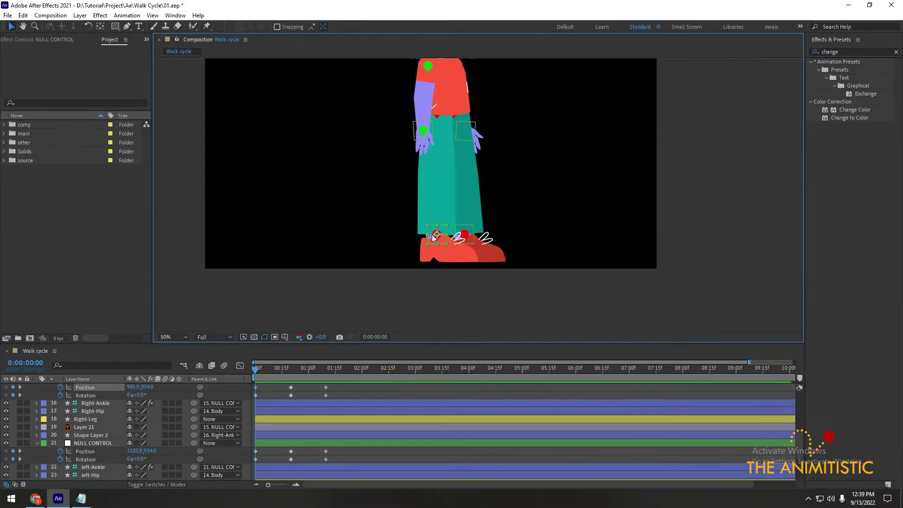
- Set the starting stride at frame 0, then cross the feet mid-stride at 0:00:00:20
{"action": "mouse_move", "coordinate": [432, 234]}
{"action": "left_mouse_down"}
{"action": "mouse_move", "coordinate": [416, 237]}
{"action": "mouse_move", "coordinate": [480, 234]}
{"action": "left_mouse_up"}
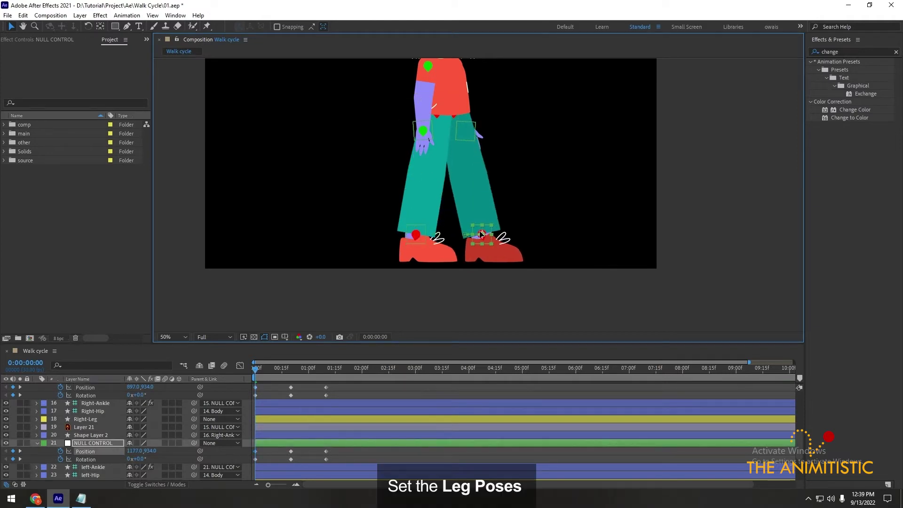
{"action": "left_click", "coordinate": [587, 243]}
{"action": "key", "text": "k"}
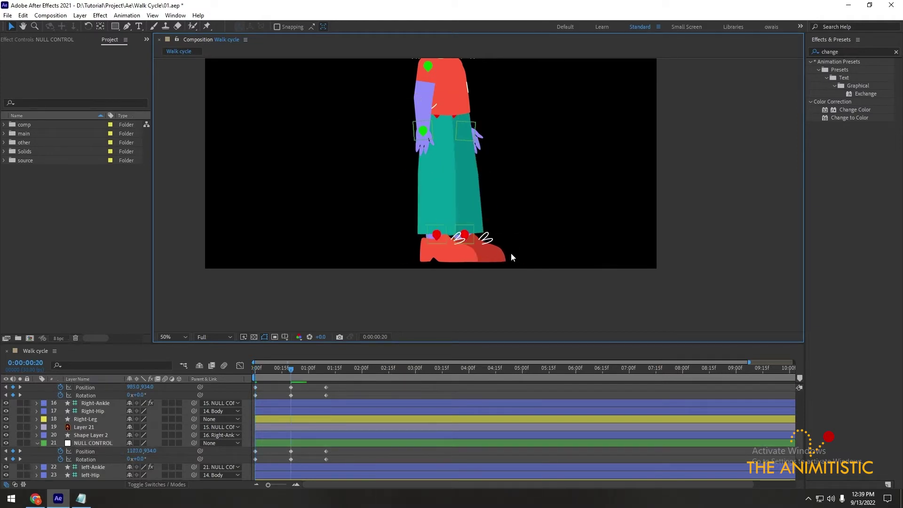
{"action": "left_click_drag", "start_coordinate": [442, 234], "coordinate": [466, 233]}
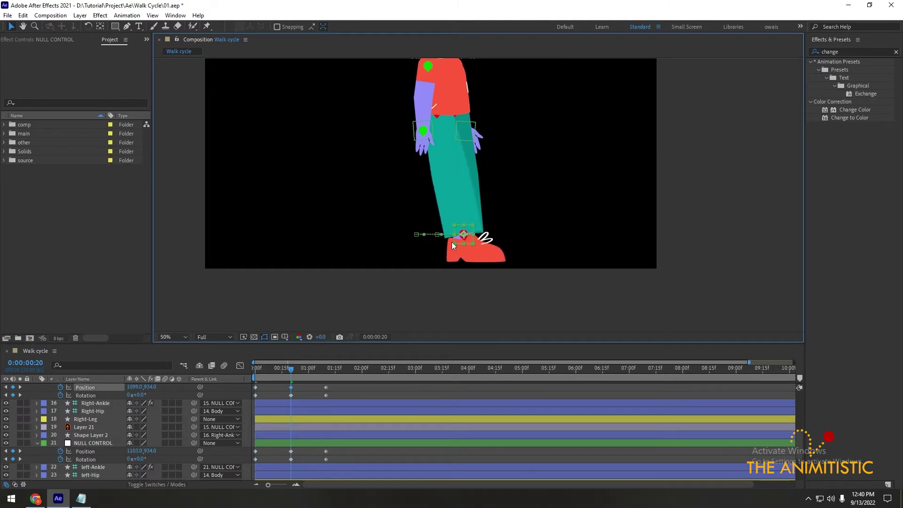
{"action": "left_click", "coordinate": [297, 443]}
{"action": "mouse_move", "coordinate": [463, 230]}
{"action": "left_mouse_down"}
{"action": "mouse_move", "coordinate": [411, 236]}
{"action": "mouse_move", "coordinate": [467, 239]}
{"action": "left_mouse_up"}
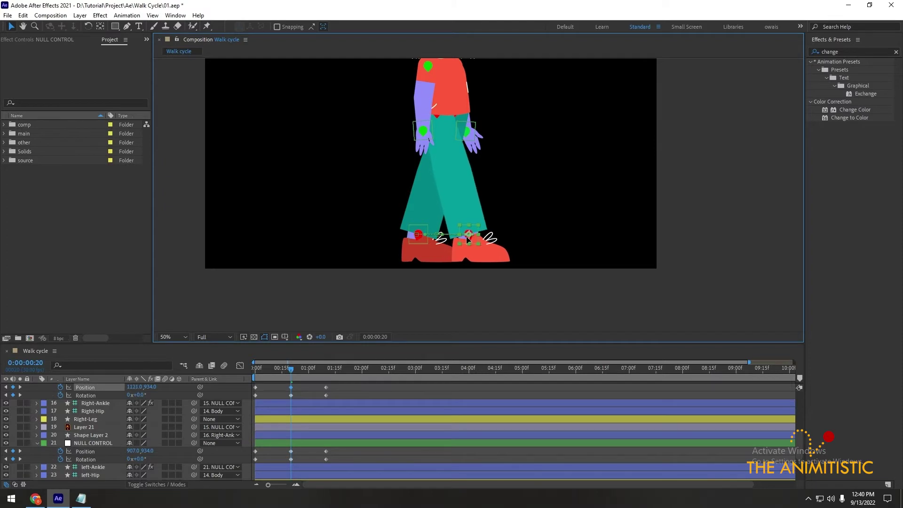
{"action": "left_click", "coordinate": [405, 379]}
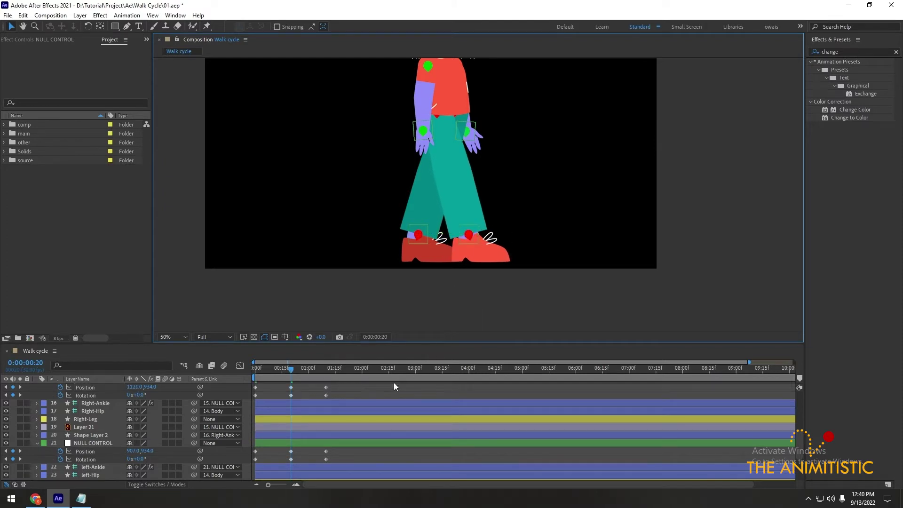
- Copy each foot null's first keyframes to 0:00:01:10 so the stride loops, and preview
{"action": "key", "text": "k"}
{"action": "left_click_drag", "start_coordinate": [262, 382], "coordinate": [245, 400]}
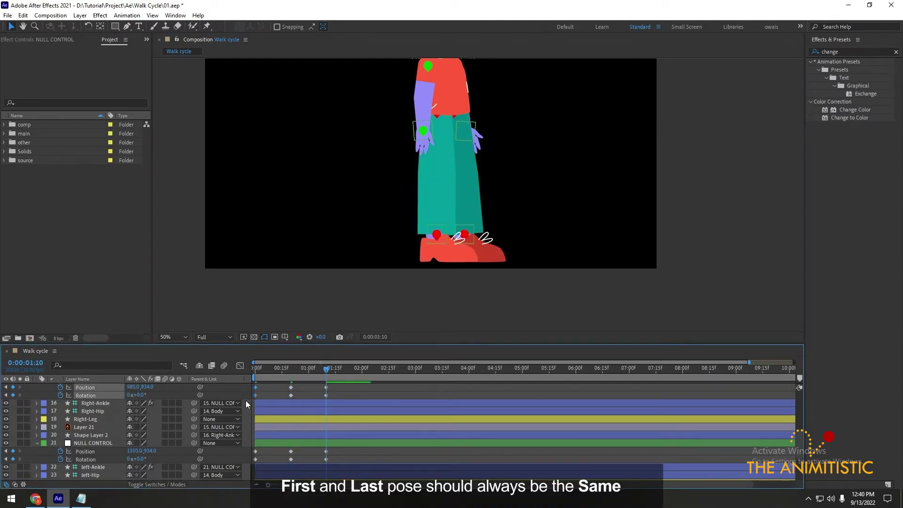
{"action": "key", "text": "ctrl+c"}
{"action": "key", "text": "ctrl+v"}
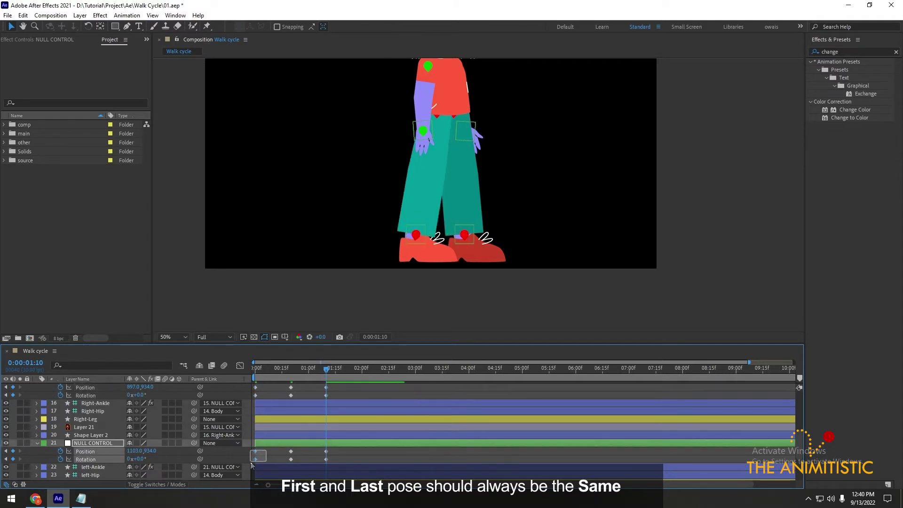
{"action": "left_click_drag", "start_coordinate": [266, 447], "coordinate": [250, 463]}
{"action": "key", "text": "ctrl+c"}
{"action": "key", "text": "ctrl+v"}
{"action": "left_click", "coordinate": [364, 448]}
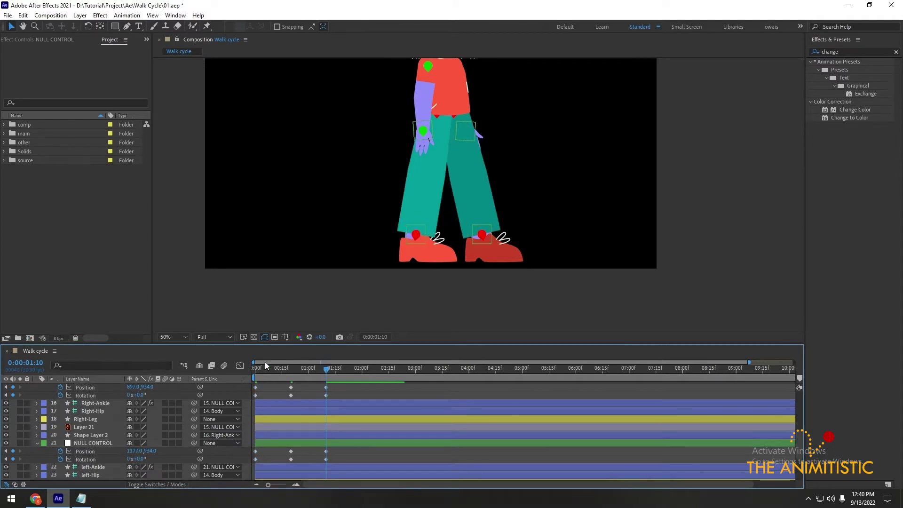
{"action": "mouse_move", "coordinate": [256, 370]}
{"action": "left_mouse_down"}
{"action": "mouse_move", "coordinate": [325, 368]}
{"action": "mouse_move", "coordinate": [233, 370]}
{"action": "left_mouse_up"}
- Add Rotation and Position keyframes to the right hand's control null at frames 0 and 20
{"action": "left_click_drag", "start_coordinate": [391, 179], "coordinate": [370, 273]}
{"action": "left_click", "coordinate": [399, 220]}
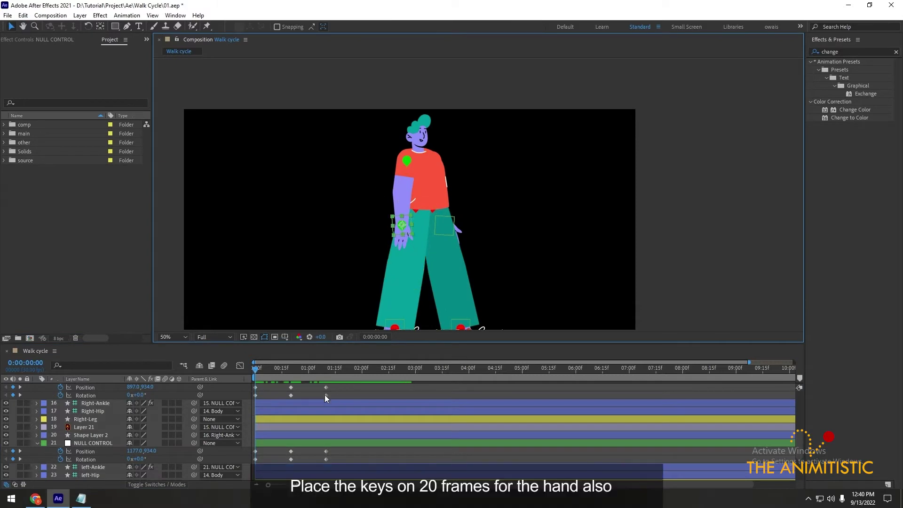
{"action": "key", "text": "p"}
{"action": "scroll", "coordinate": [320, 394], "scroll_direction": "up", "scroll_amount": 5}
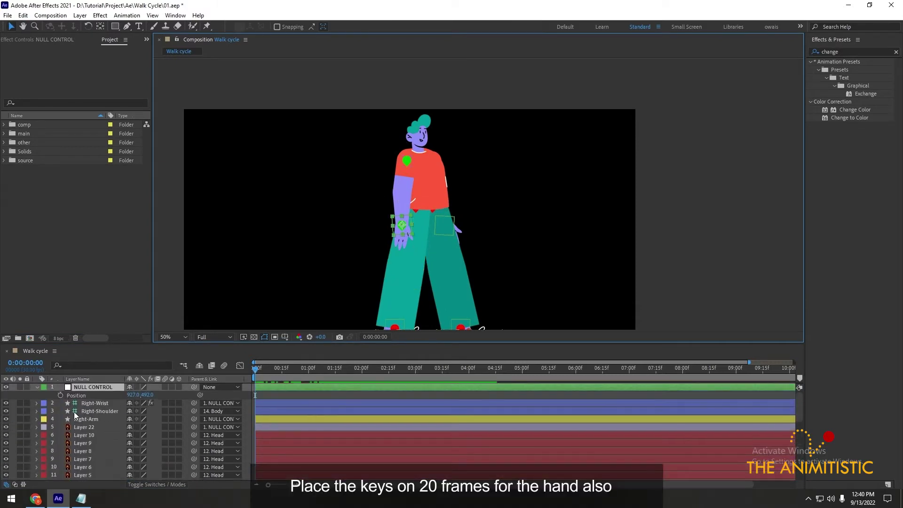
{"action": "left_click", "coordinate": [60, 395]}
{"action": "key", "text": "r"}
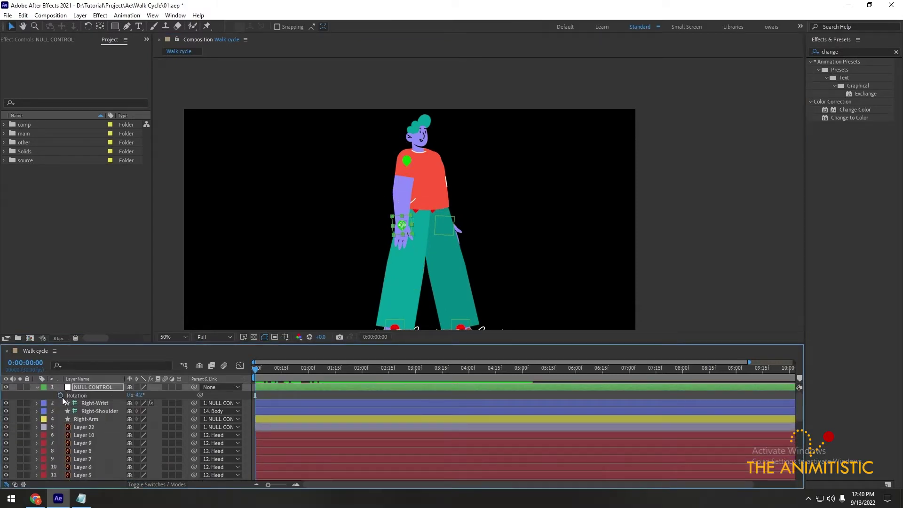
{"action": "left_click", "coordinate": [60, 395]}
{"action": "key", "text": "shift+p"}
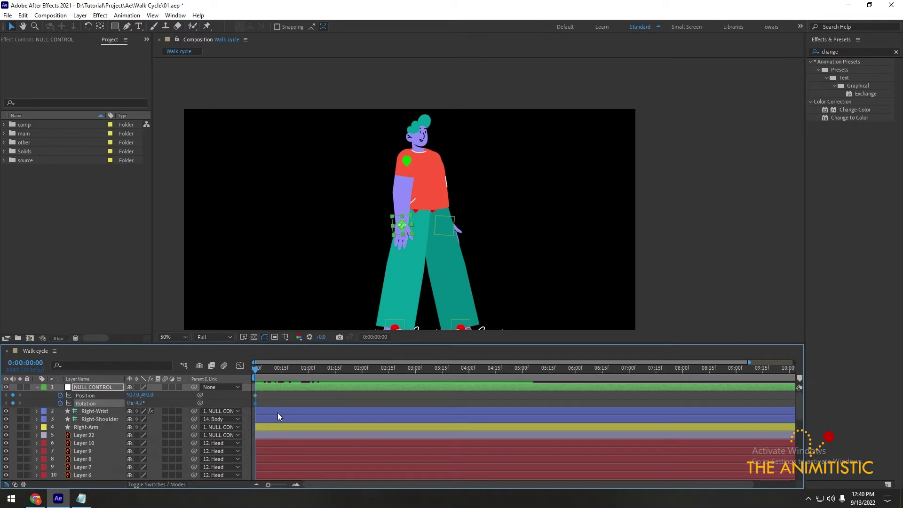
{"action": "key", "text": "space"}
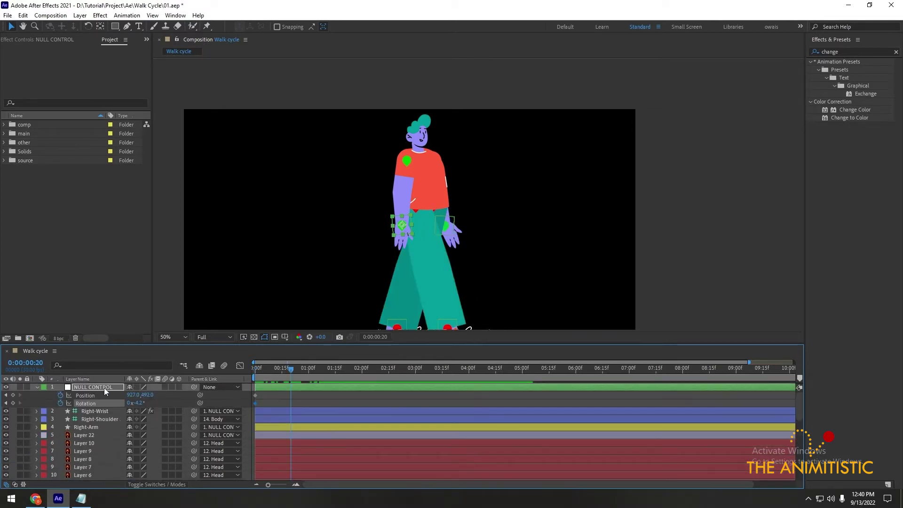
{"action": "left_click", "coordinate": [13, 403]}
{"action": "left_click", "coordinate": [12, 395]}
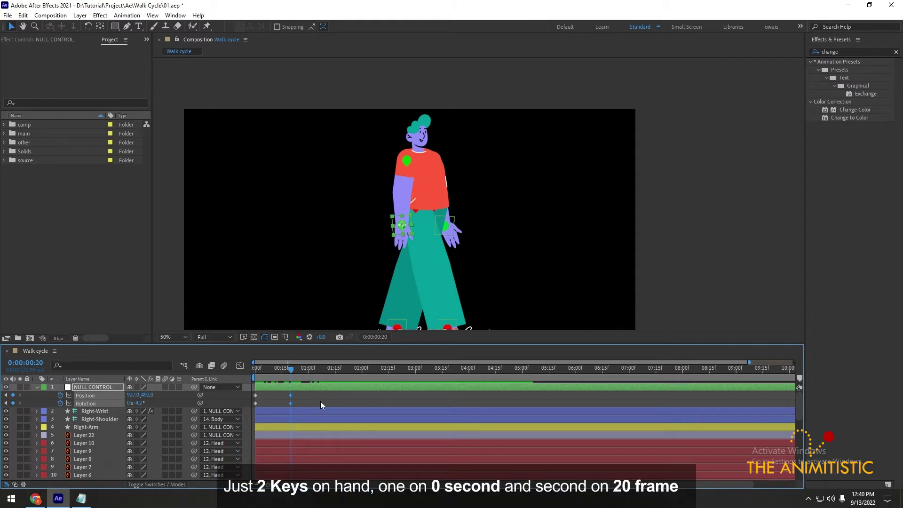
{"action": "left_click", "coordinate": [315, 402]}
- At frame 0, move the right hand forward across the body and angle it forward
{"action": "key", "text": "Home"}
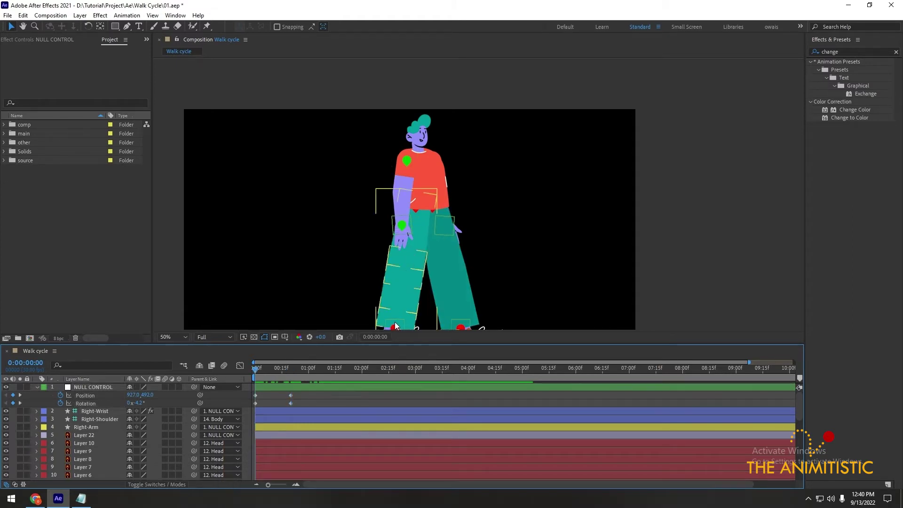
{"action": "left_click_drag", "start_coordinate": [403, 222], "coordinate": [443, 213]}
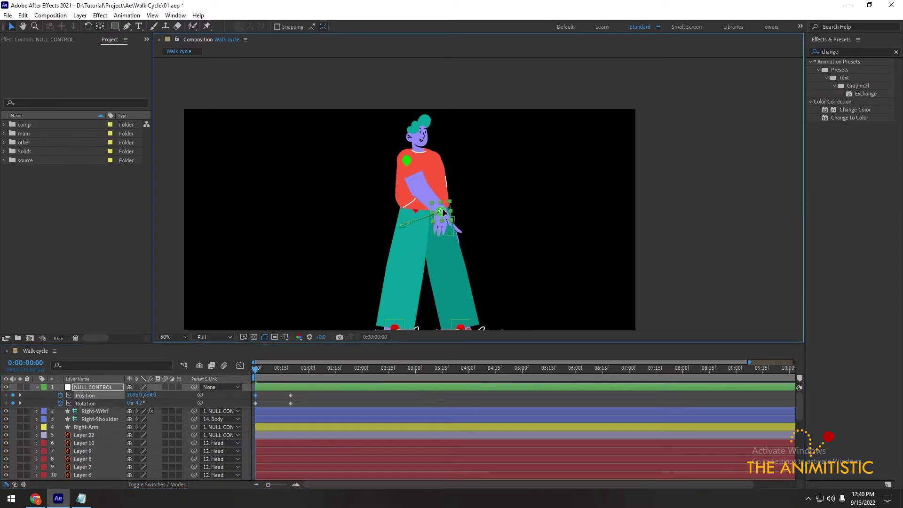
{"action": "scroll", "coordinate": [444, 209], "scroll_direction": "up", "scroll_amount": 2}
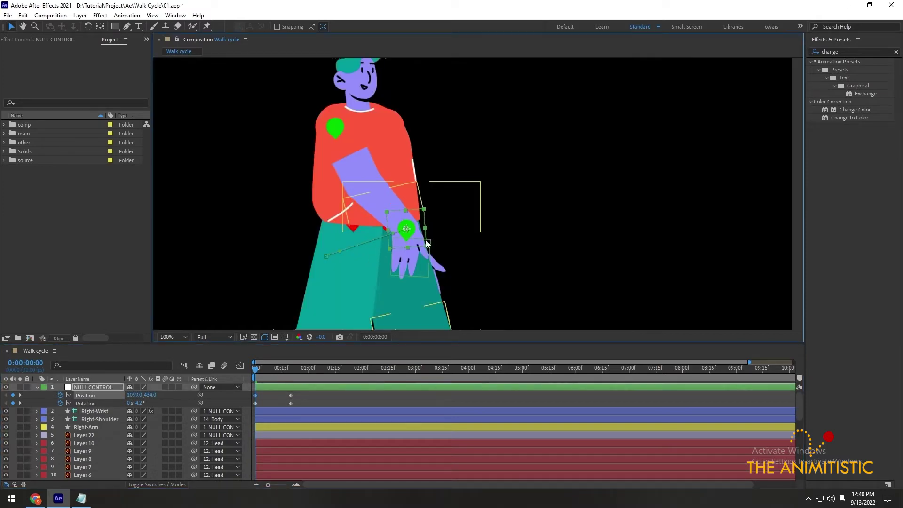
{"action": "left_click_drag", "start_coordinate": [145, 405], "coordinate": [127, 405]}
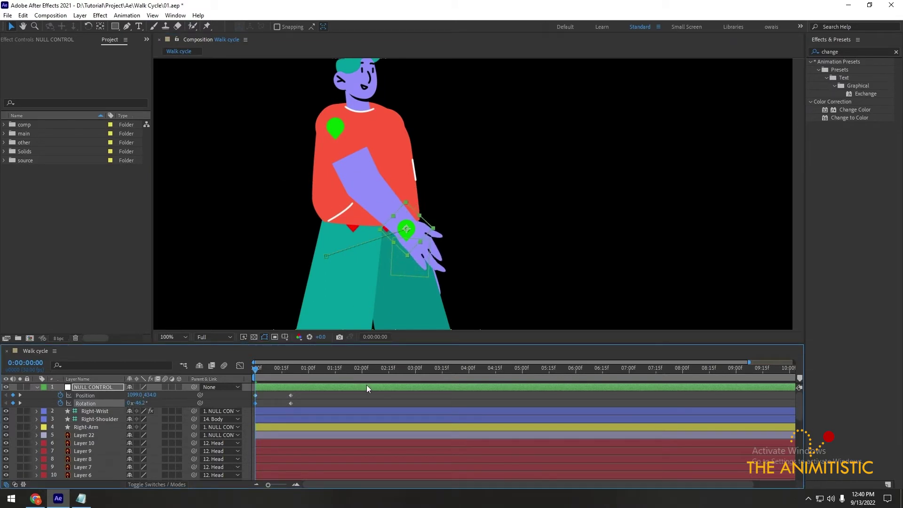
- At frame 20, pull the right hand back, rotate it backward, and arc its motion path
{"action": "left_click", "coordinate": [20, 402]}
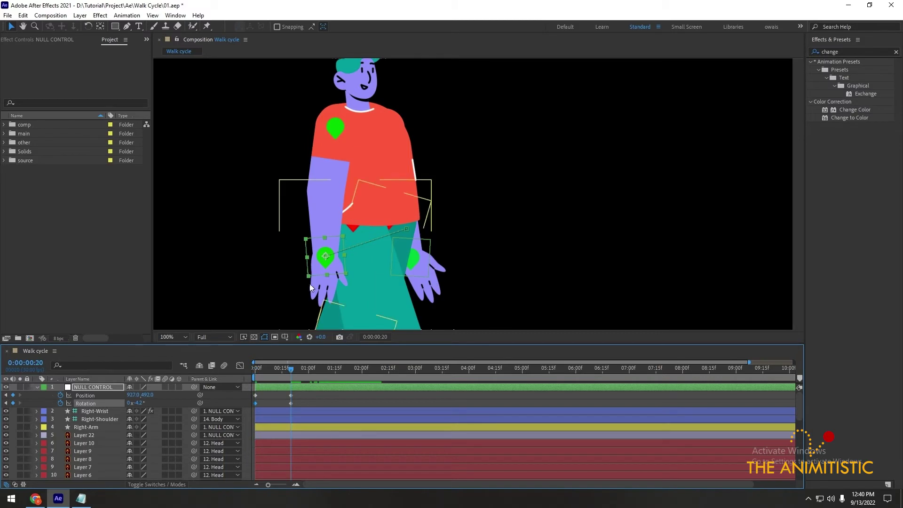
{"action": "left_click", "coordinate": [318, 268]}
{"action": "left_click_drag", "start_coordinate": [286, 257], "coordinate": [259, 249]}
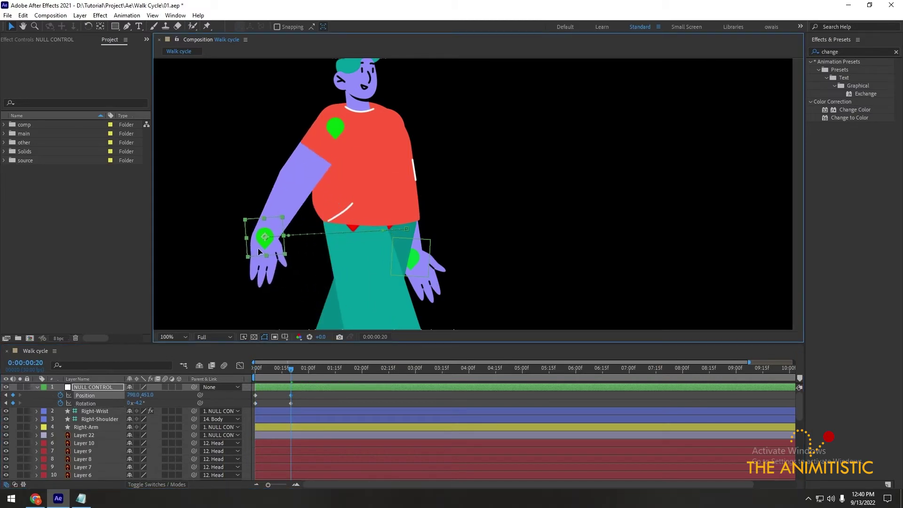
{"action": "left_click_drag", "start_coordinate": [137, 404], "coordinate": [207, 301]}
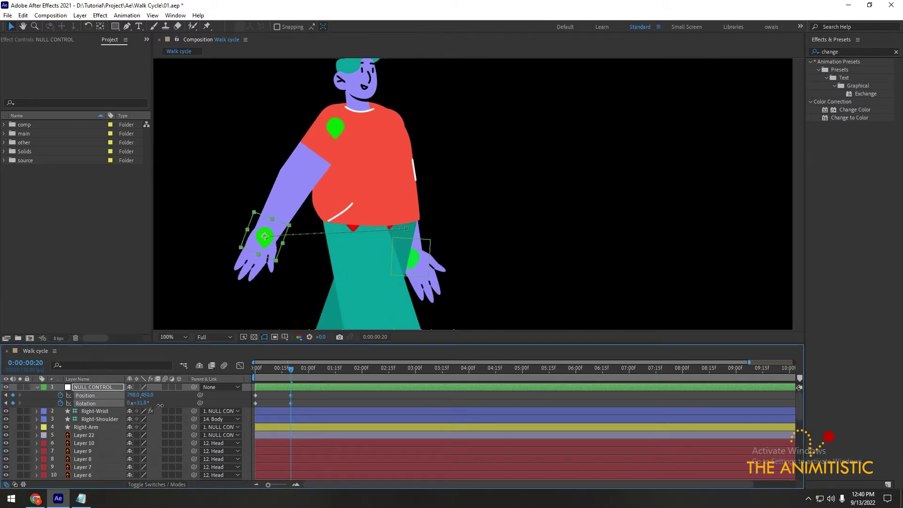
{"action": "mouse_move", "coordinate": [281, 231]}
{"action": "left_mouse_down"}
{"action": "mouse_move", "coordinate": [296, 234]}
{"action": "mouse_move", "coordinate": [286, 236]}
{"action": "mouse_move", "coordinate": [306, 277]}
{"action": "left_mouse_up"}
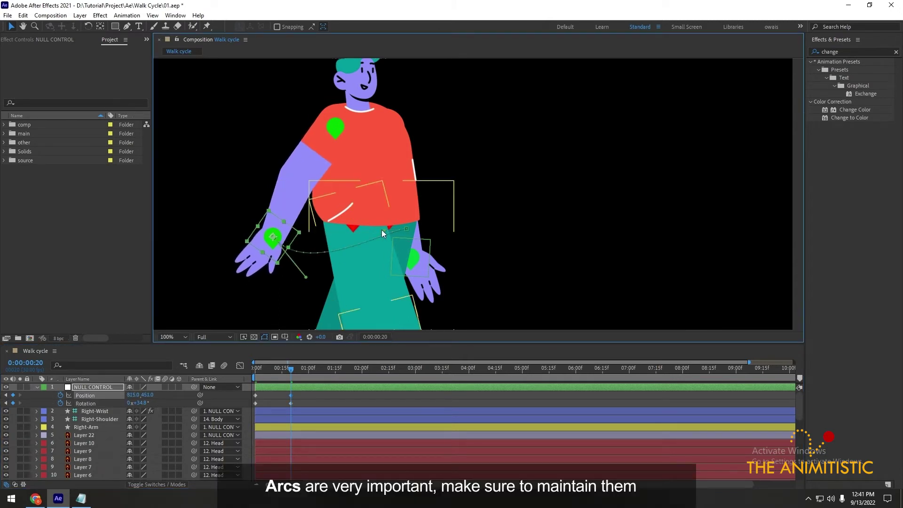
{"action": "left_click_drag", "start_coordinate": [390, 269], "coordinate": [384, 278]}
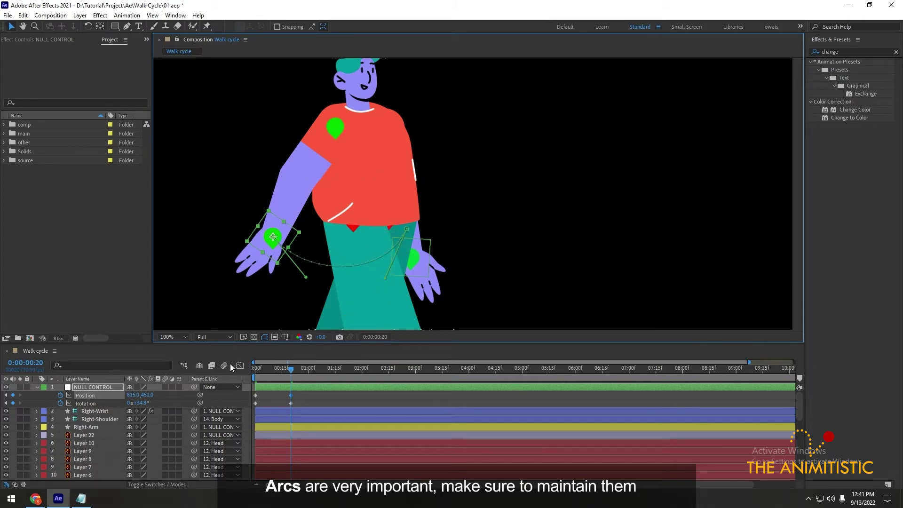
{"action": "left_click", "coordinate": [523, 248]}
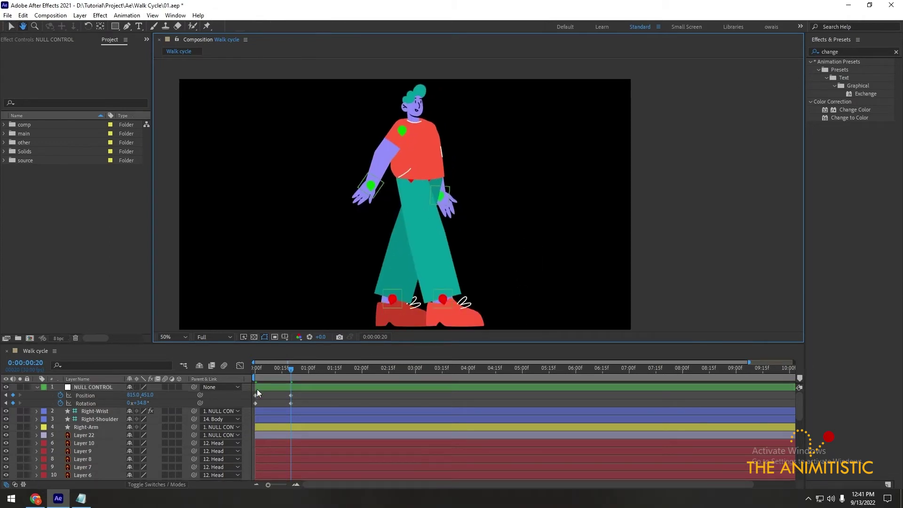
{"action": "mouse_move", "coordinate": [255, 370]}
{"action": "left_mouse_down"}
{"action": "mouse_move", "coordinate": [284, 371]}
{"action": "mouse_move", "coordinate": [251, 375]}
{"action": "mouse_move", "coordinate": [277, 384]}
{"action": "mouse_move", "coordinate": [244, 379]}
{"action": "left_mouse_up"}
- Add Rotation and Position keyframes to the left hand's control null at frames 0 and 20
{"action": "scroll", "coordinate": [301, 456], "scroll_direction": "down", "scroll_amount": 3}
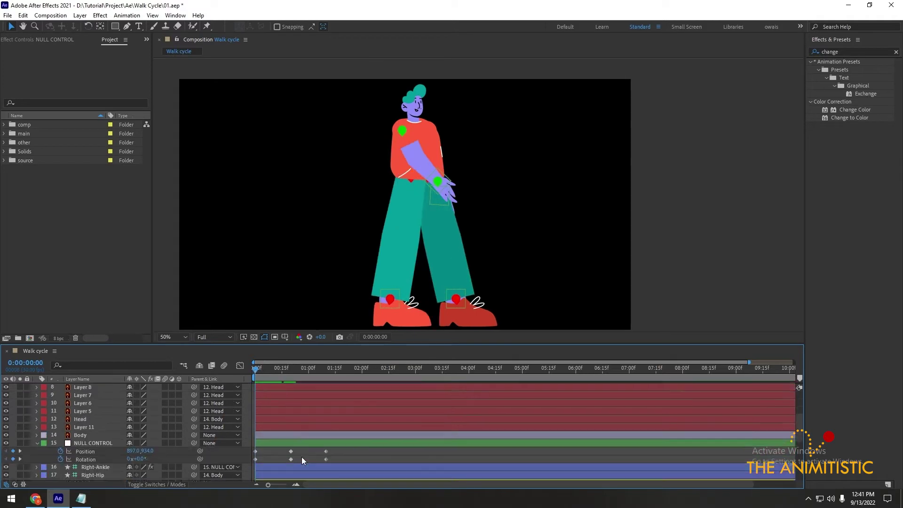
{"action": "scroll", "coordinate": [301, 456], "scroll_direction": "down", "scroll_amount": 3}
{"action": "scroll", "coordinate": [301, 455], "scroll_direction": "down", "scroll_amount": 3}
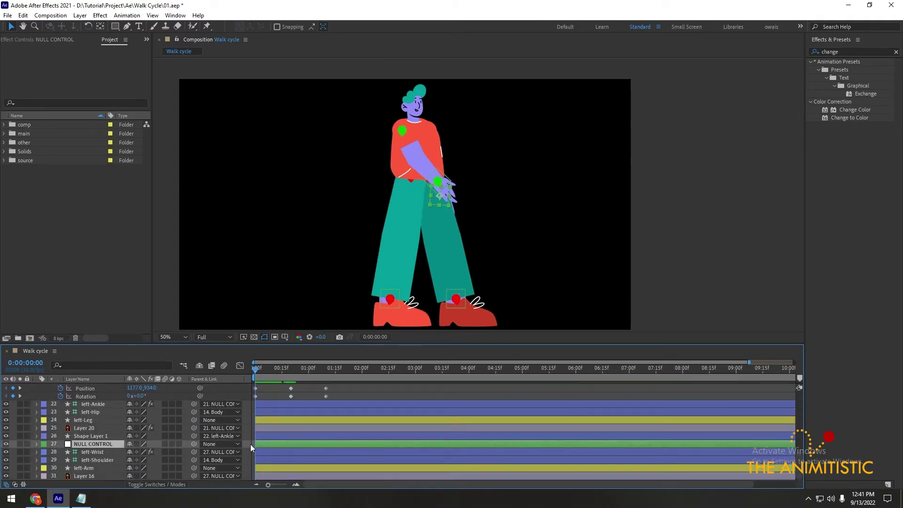
{"action": "key", "text": "r"}
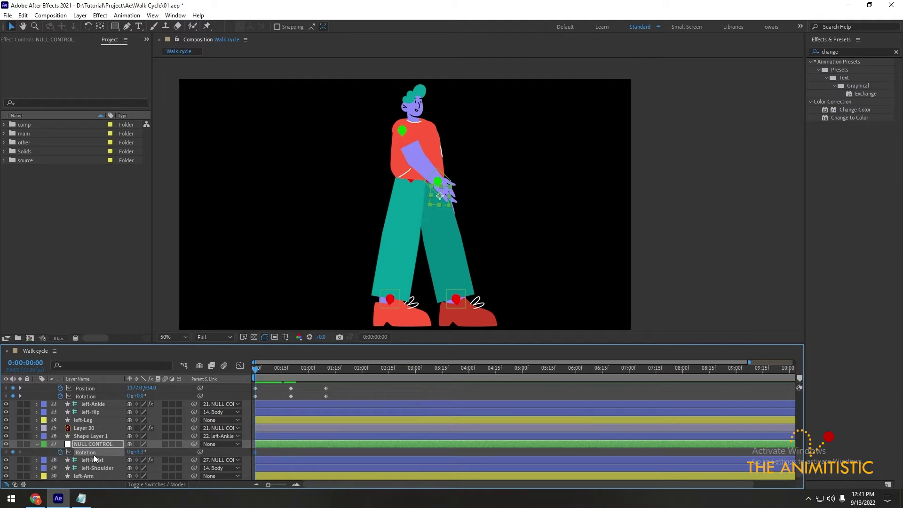
{"action": "key", "text": "shift+p"}
{"action": "key", "text": "k"}
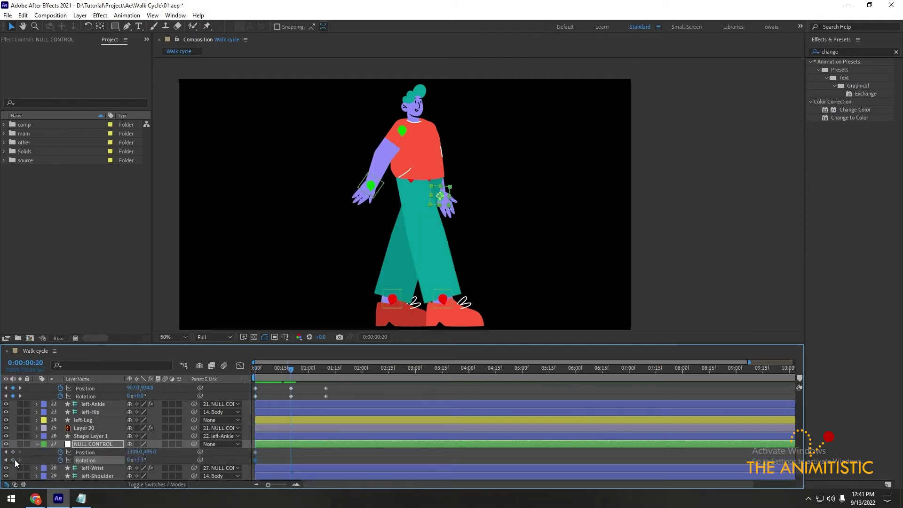
{"action": "left_click", "coordinate": [12, 459]}
{"action": "left_click", "coordinate": [13, 451]}
{"action": "key", "text": "Home"}
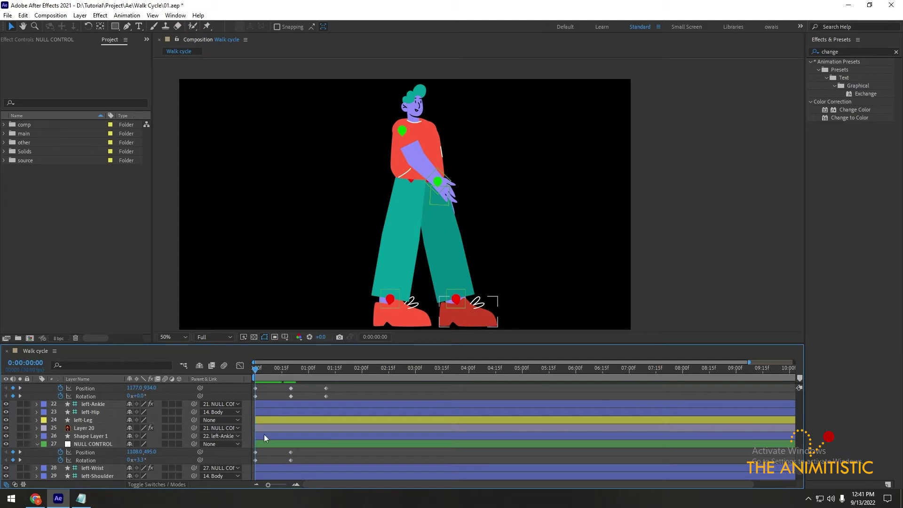
- At frame 0, shift the left hand toward the body and rotate it down and forward
{"action": "left_click", "coordinate": [265, 442]}
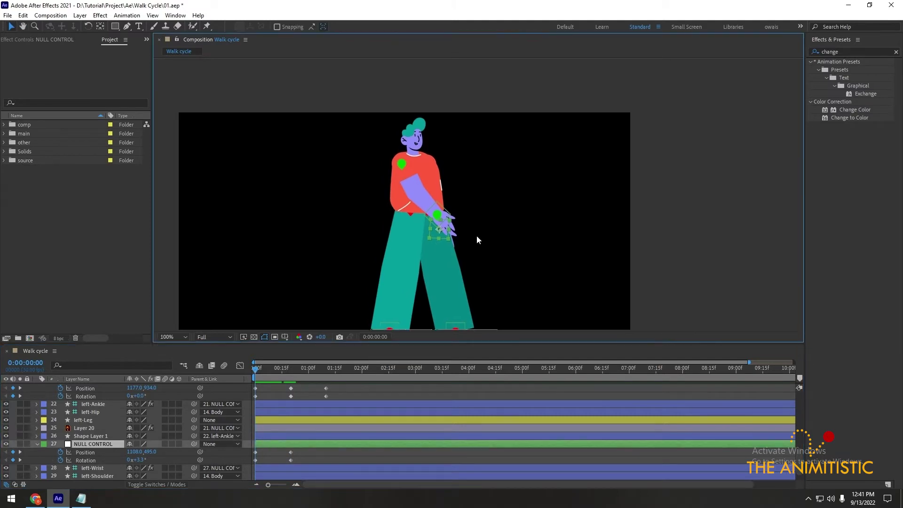
{"action": "scroll", "coordinate": [475, 235], "scroll_direction": "up", "scroll_amount": 2}
{"action": "left_click_drag", "start_coordinate": [391, 264], "coordinate": [305, 270]}
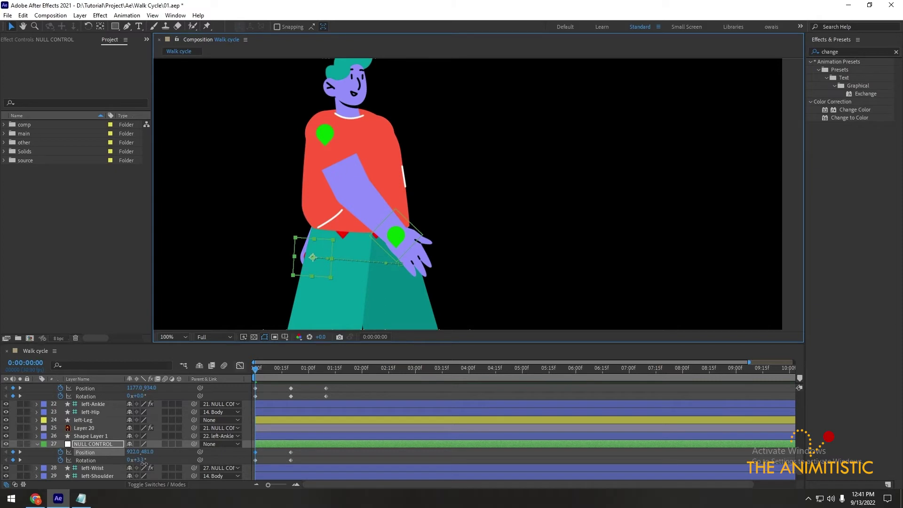
{"action": "left_click_drag", "start_coordinate": [143, 463], "coordinate": [166, 456]}
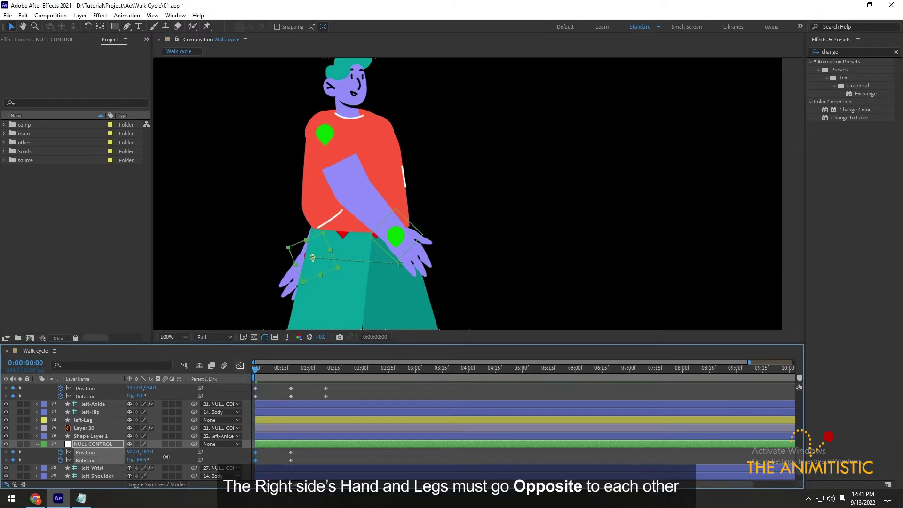
- At frame 20, move the left hand up and out, tilt it to −4.7°, and curve its path
{"action": "key", "text": "k"}
{"action": "left_click", "coordinate": [413, 263]}
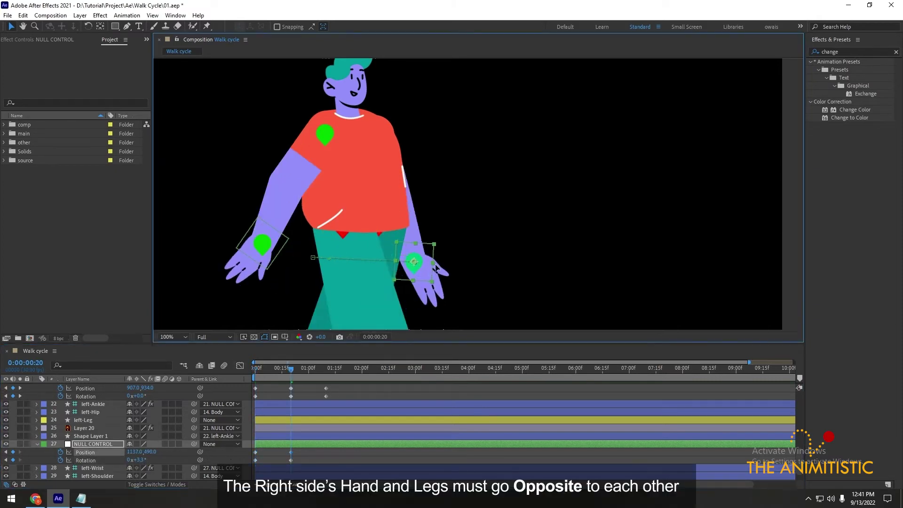
{"action": "left_click_drag", "start_coordinate": [436, 267], "coordinate": [447, 252]}
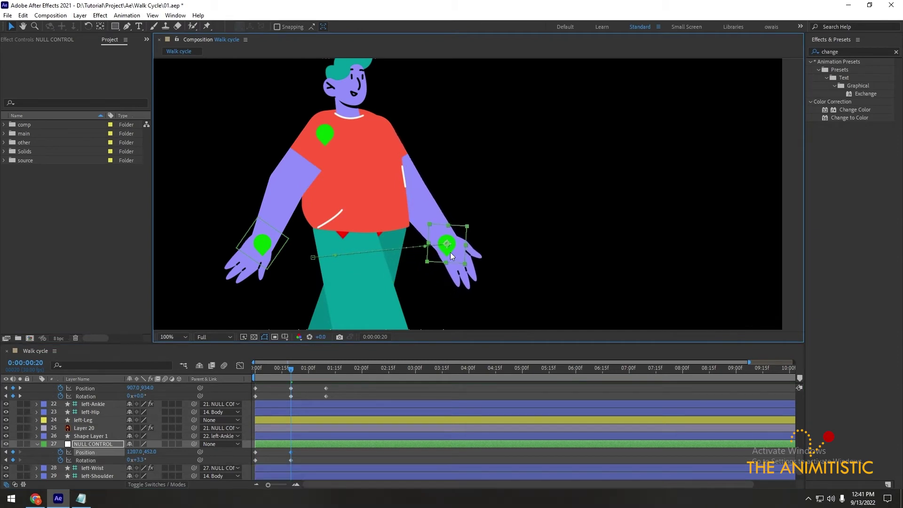
{"action": "left_click_drag", "start_coordinate": [147, 464], "coordinate": [144, 464]}
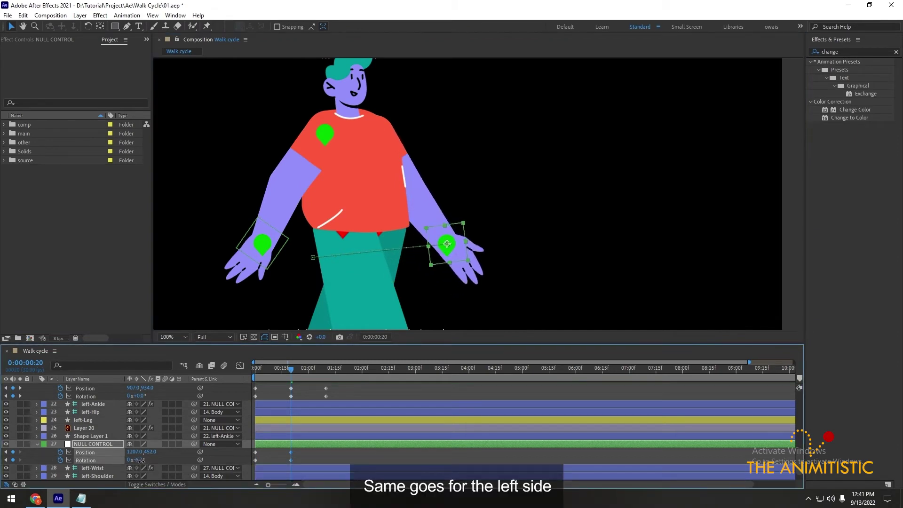
{"action": "left_click_drag", "start_coordinate": [428, 246], "coordinate": [424, 284]}
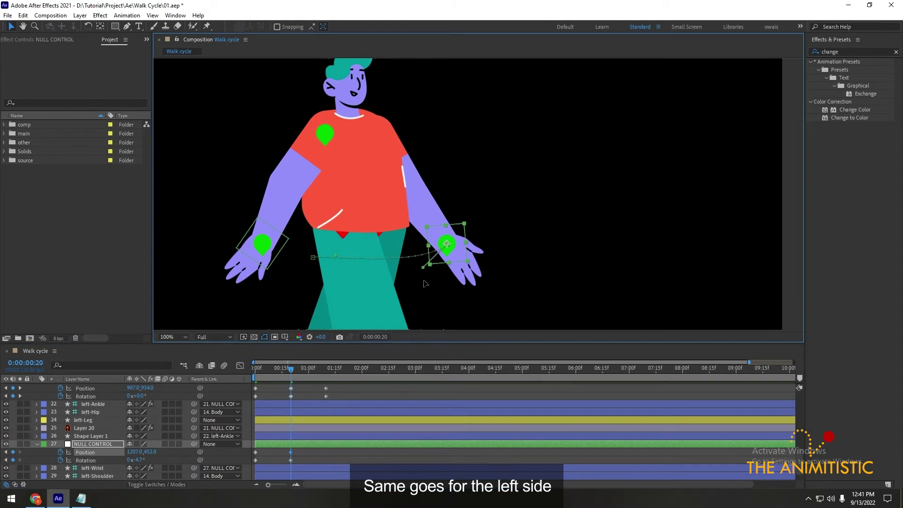
{"action": "left_click_drag", "start_coordinate": [335, 255], "coordinate": [340, 298]}
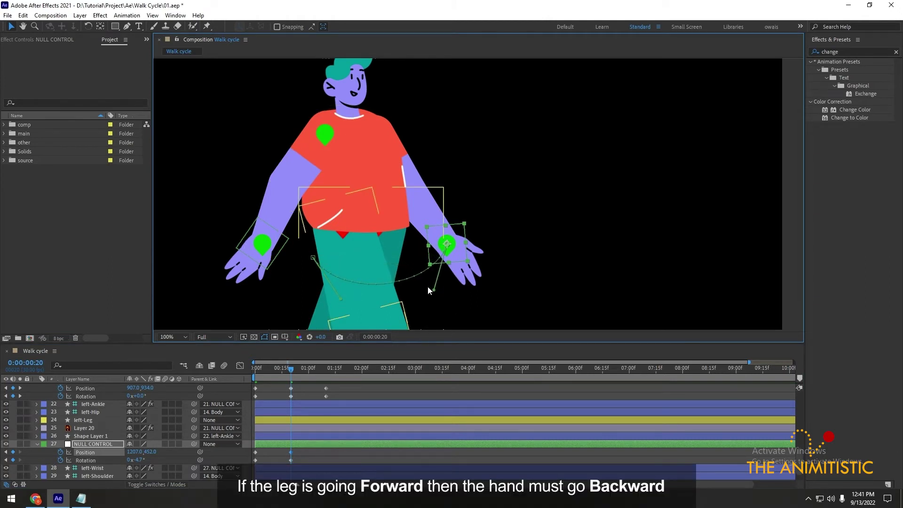
{"action": "key", "text": "comma"}
{"action": "left_click_drag", "start_coordinate": [452, 260], "coordinate": [455, 254]}
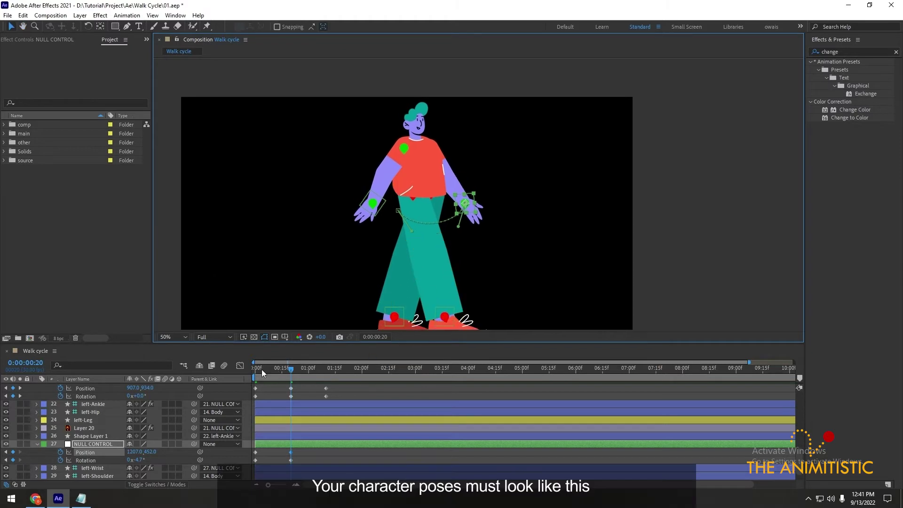
{"action": "mouse_move", "coordinate": [258, 370]}
{"action": "left_mouse_down"}
{"action": "mouse_move", "coordinate": [284, 372]}
{"action": "mouse_move", "coordinate": [276, 376]}
{"action": "left_mouse_up"}
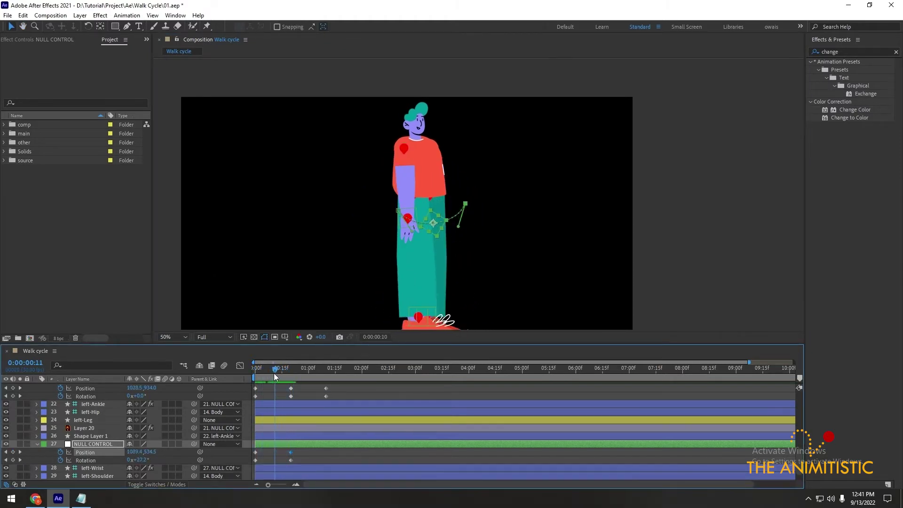
- At 0:00:00:11, lift the right and left hand control nulls slightly, then scrub to review the swing
{"action": "scroll", "coordinate": [307, 430], "scroll_direction": "up", "scroll_amount": 10}
{"action": "left_click", "coordinate": [289, 388]}
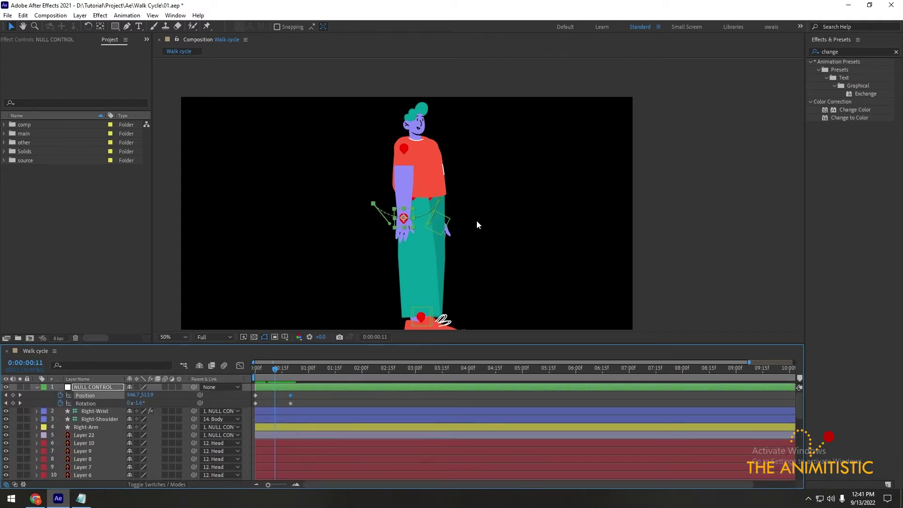
{"action": "scroll", "coordinate": [477, 224], "scroll_direction": "up", "scroll_amount": 2}
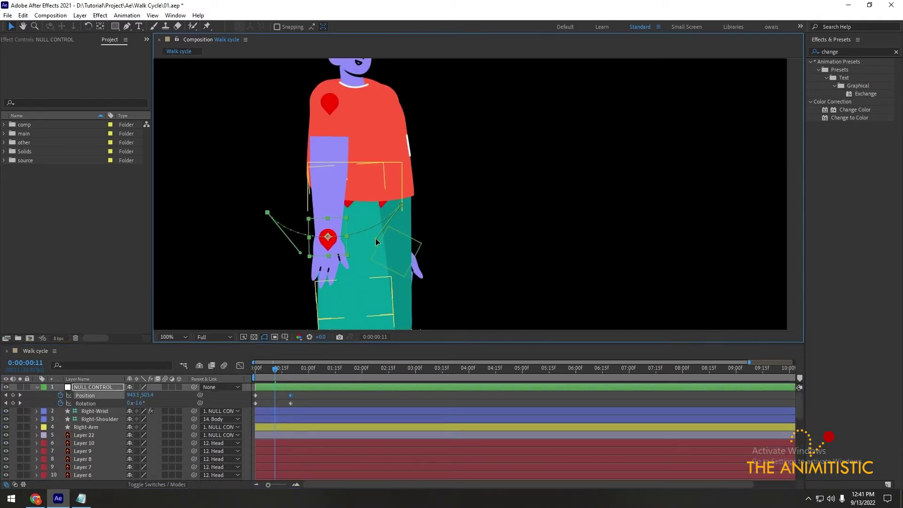
{"action": "left_click_drag", "start_coordinate": [301, 255], "coordinate": [305, 242]}
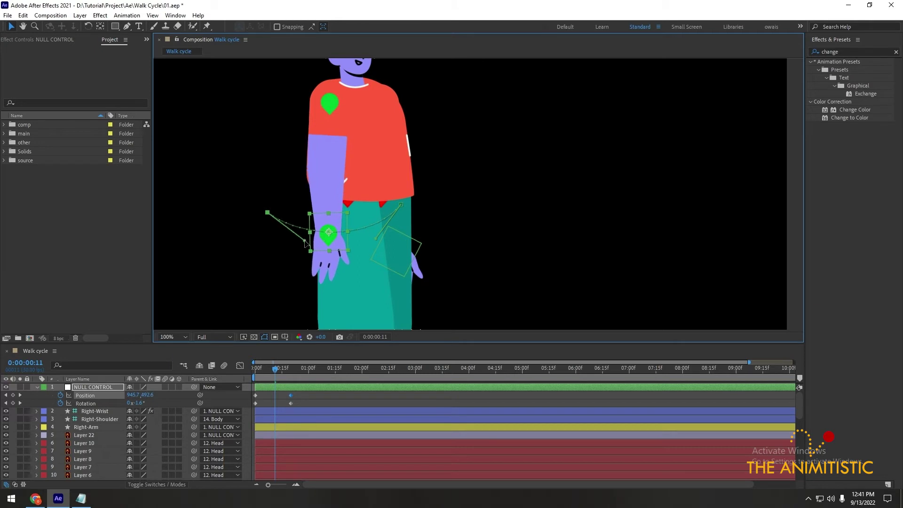
{"action": "scroll", "coordinate": [332, 409], "scroll_direction": "down", "scroll_amount": 10}
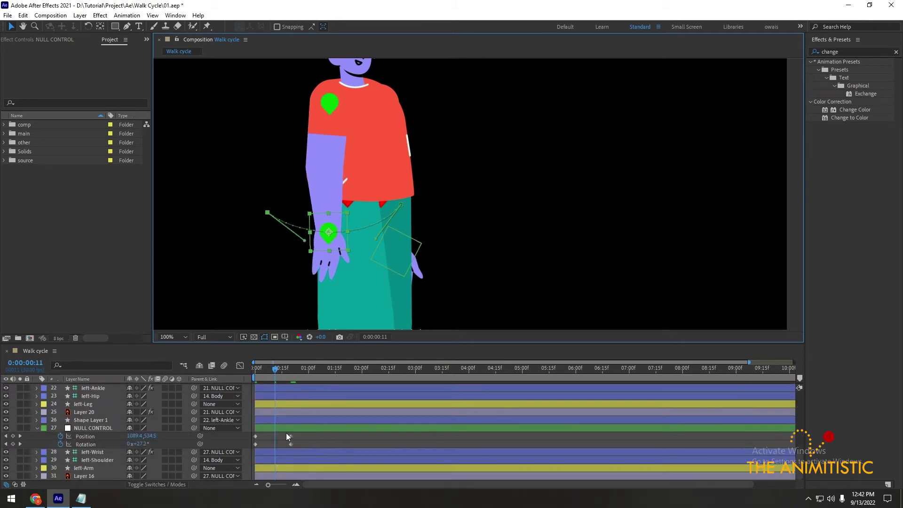
{"action": "left_click", "coordinate": [287, 428]}
{"action": "left_click_drag", "start_coordinate": [398, 254], "coordinate": [395, 246]}
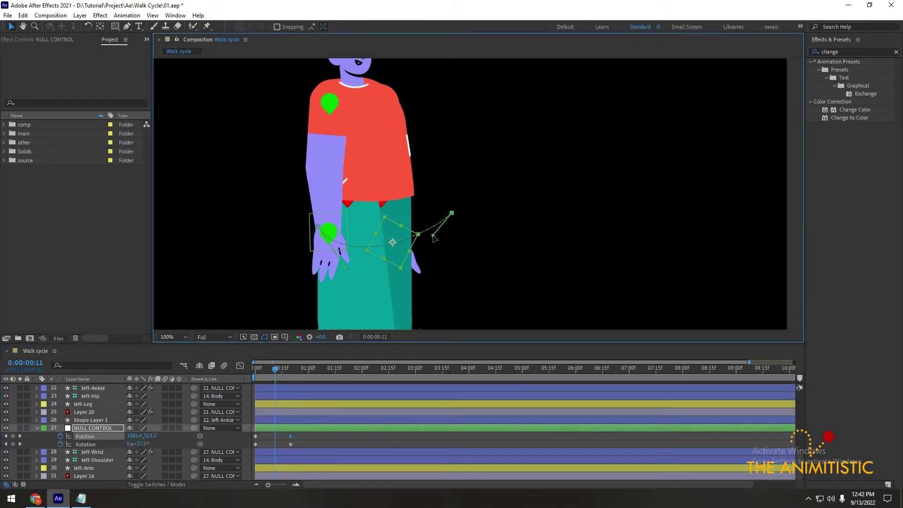
{"action": "left_click_drag", "start_coordinate": [345, 268], "coordinate": [343, 250]}
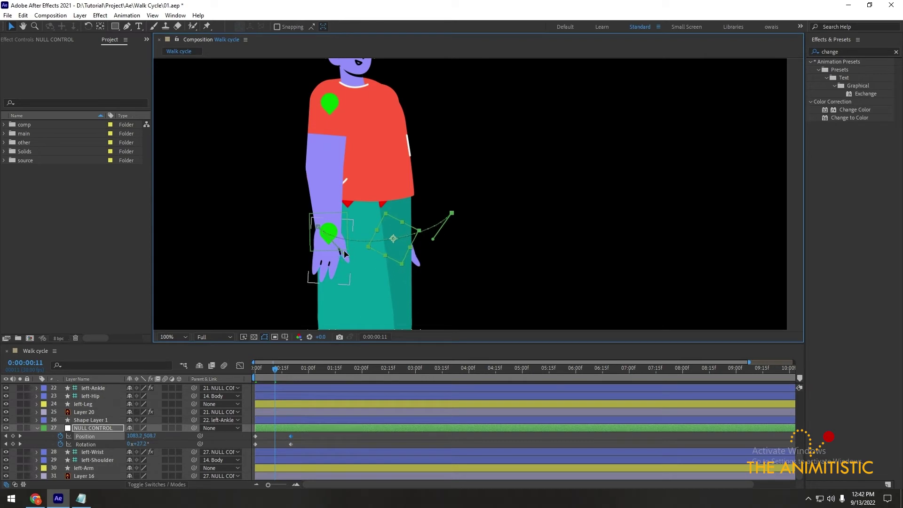
{"action": "key", "text": "comma"}
{"action": "key", "text": "comma"}
{"action": "left_click", "coordinate": [546, 266]}
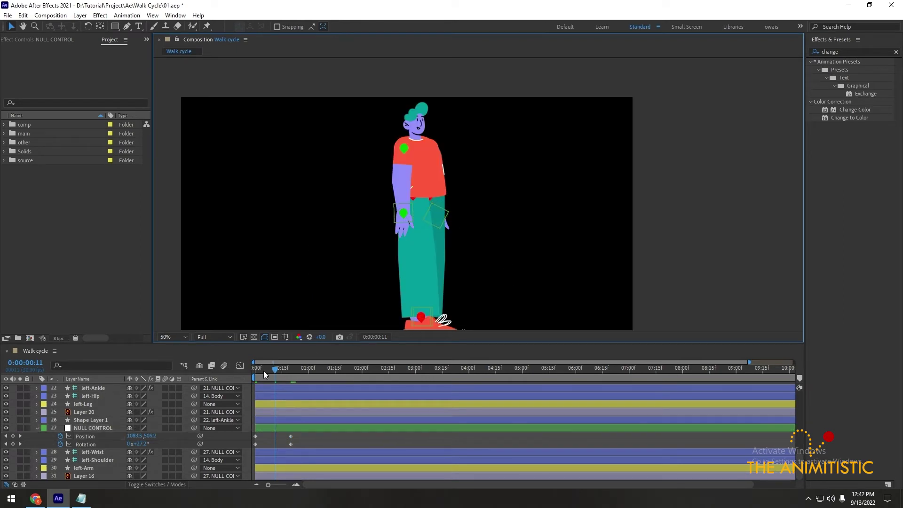
{"action": "mouse_move", "coordinate": [258, 371]}
{"action": "left_mouse_down"}
{"action": "mouse_move", "coordinate": [288, 371]}
{"action": "mouse_move", "coordinate": [239, 374]}
{"action": "left_mouse_up"}
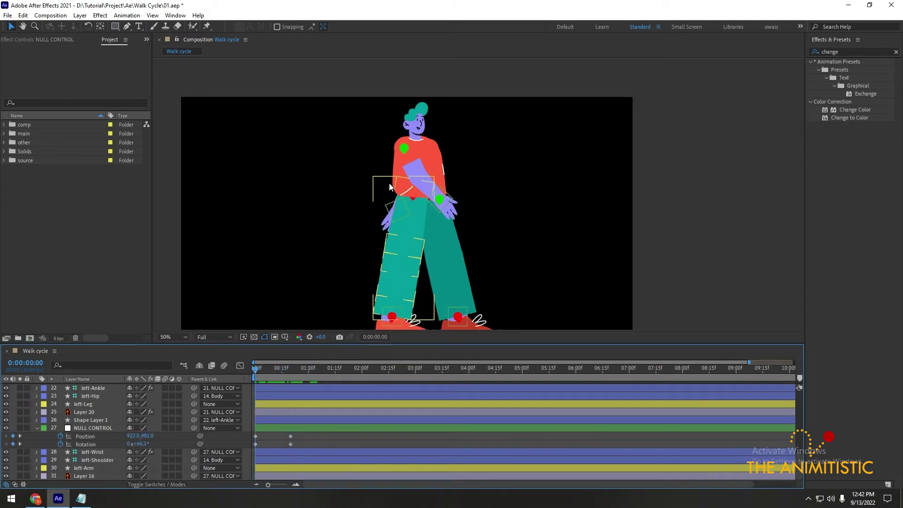
{"action": "left_click", "coordinate": [389, 182]}
- Key the Body's Position at frames 0 and 10, nudging it down twice at frame 0
{"action": "scroll", "coordinate": [106, 434], "scroll_direction": "up", "scroll_amount": 5}
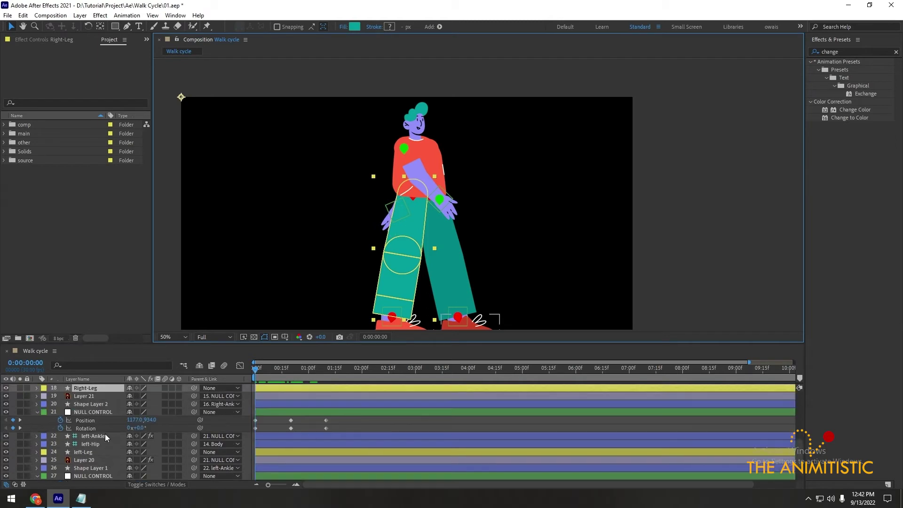
{"action": "left_click", "coordinate": [86, 412]}
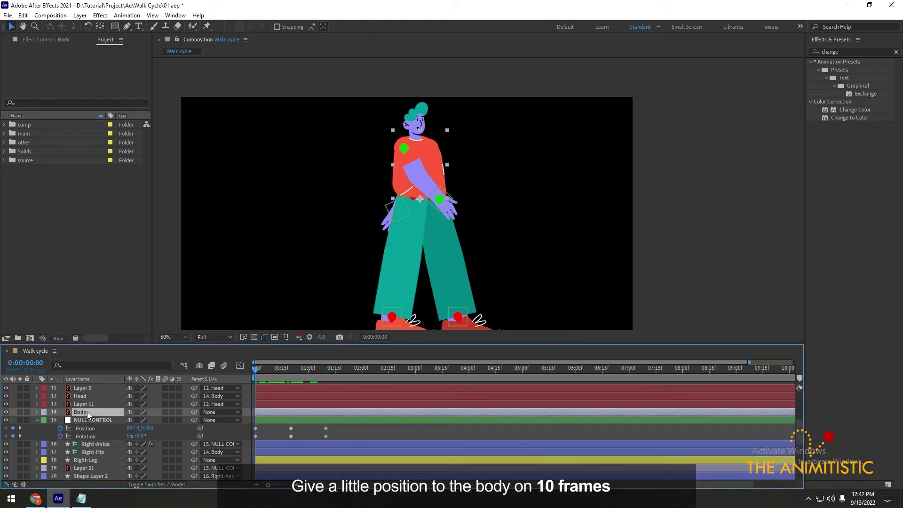
{"action": "key", "text": "alt+shift+p"}
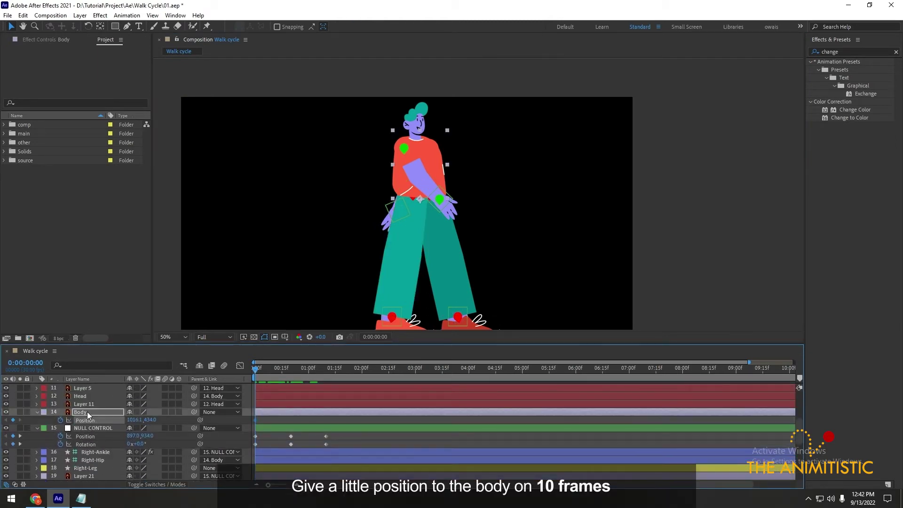
{"action": "key", "text": "shift+Page_Down"}
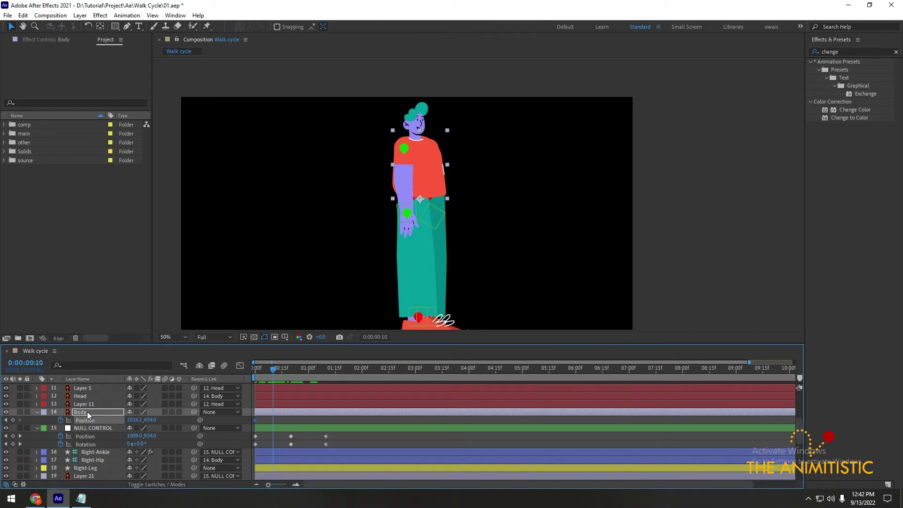
{"action": "key", "text": "shift+Page_Up"}
{"action": "key", "text": "Down"}
{"action": "key", "text": "Down"}
{"action": "key", "text": "Down"}
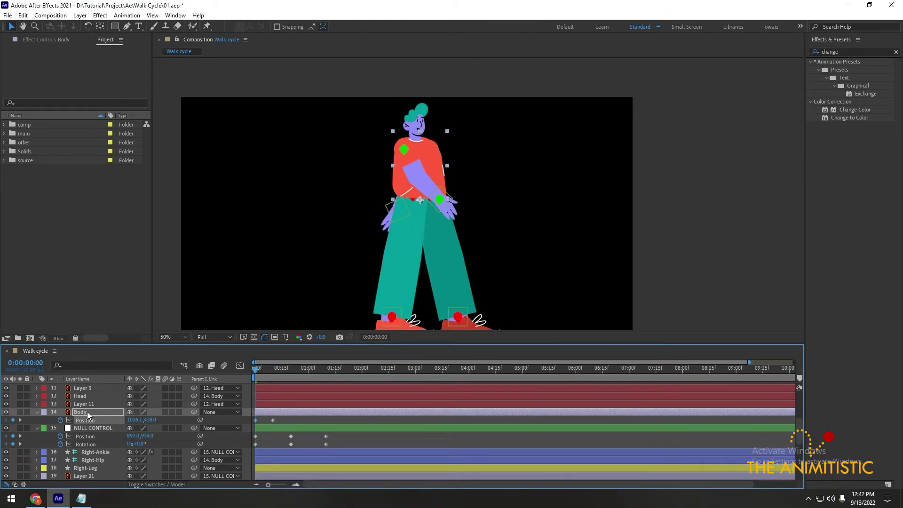
{"action": "key", "text": "Down"}
{"action": "key", "text": "Down"}
{"action": "key", "text": "Down"}
{"action": "key", "text": "shift+Page_Down"}
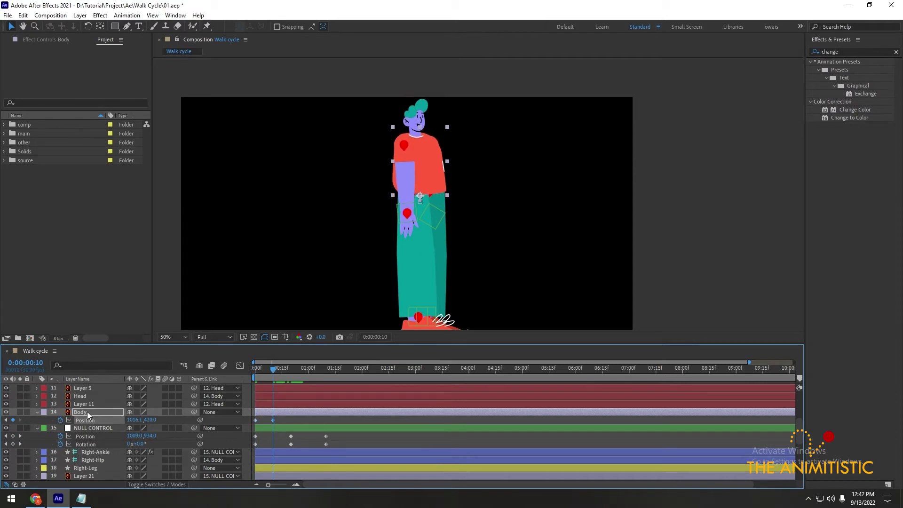
{"action": "key", "text": "shift+Page_Up"}
{"action": "mouse_move", "coordinate": [262, 369]}
{"action": "left_mouse_down"}
{"action": "mouse_move", "coordinate": [302, 374]}
{"action": "mouse_move", "coordinate": [233, 379]}
{"action": "left_mouse_up"}
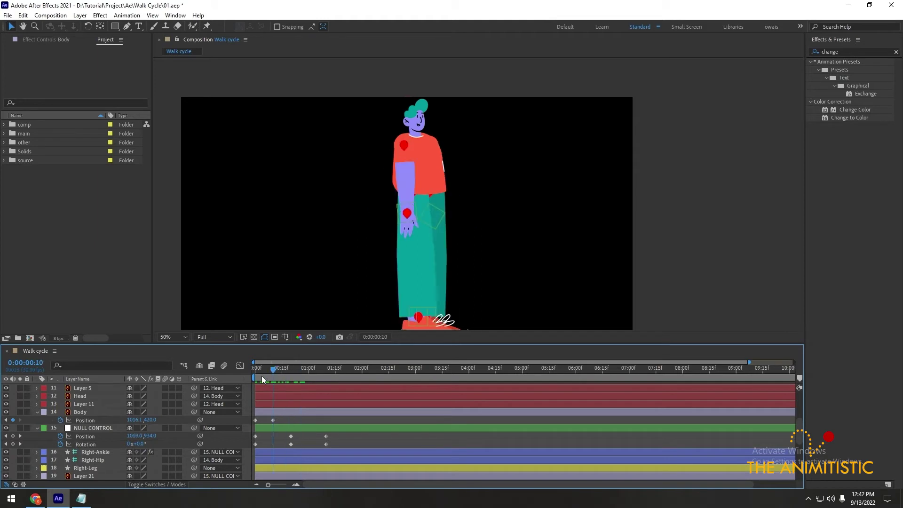
- At frame 10, lift the right foot control null, rotate it to 40°, and arc its motion path
{"action": "left_click", "coordinate": [301, 428]}
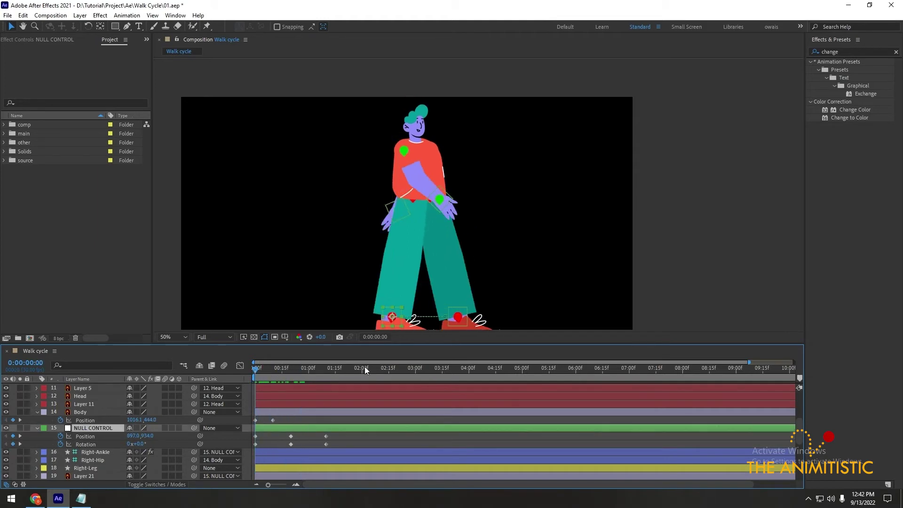
{"action": "scroll", "coordinate": [419, 221], "scroll_direction": "up", "scroll_amount": 2}
{"action": "left_click_drag", "start_coordinate": [419, 221], "coordinate": [486, 235]}
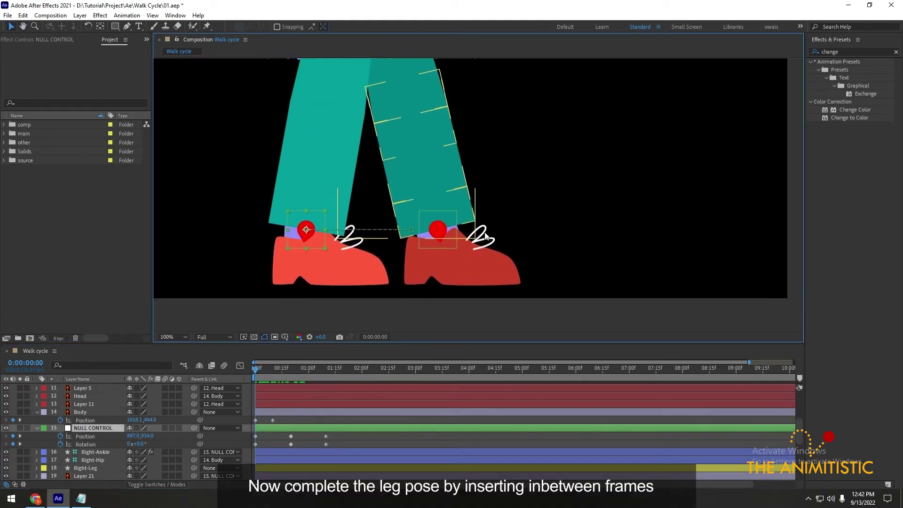
{"action": "key", "text": "shift+Page_Down"}
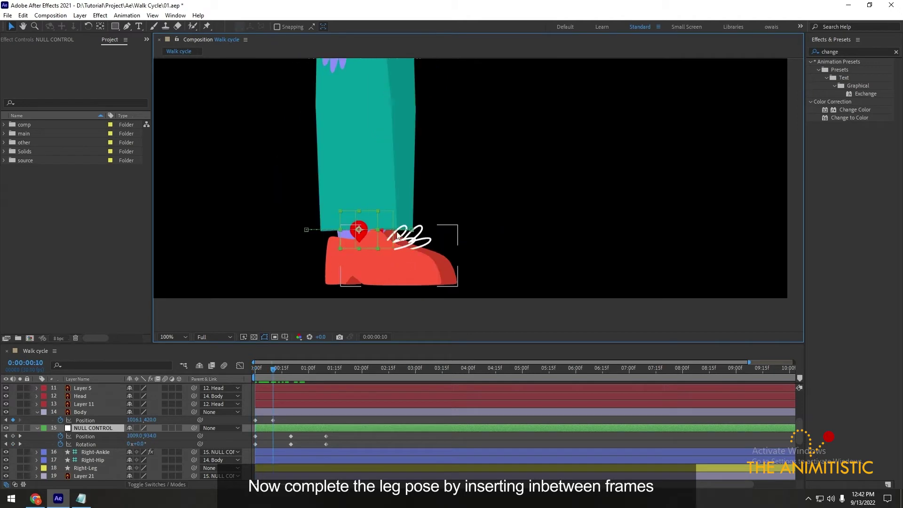
{"action": "scroll", "coordinate": [385, 252], "scroll_direction": "down", "scroll_amount": 1}
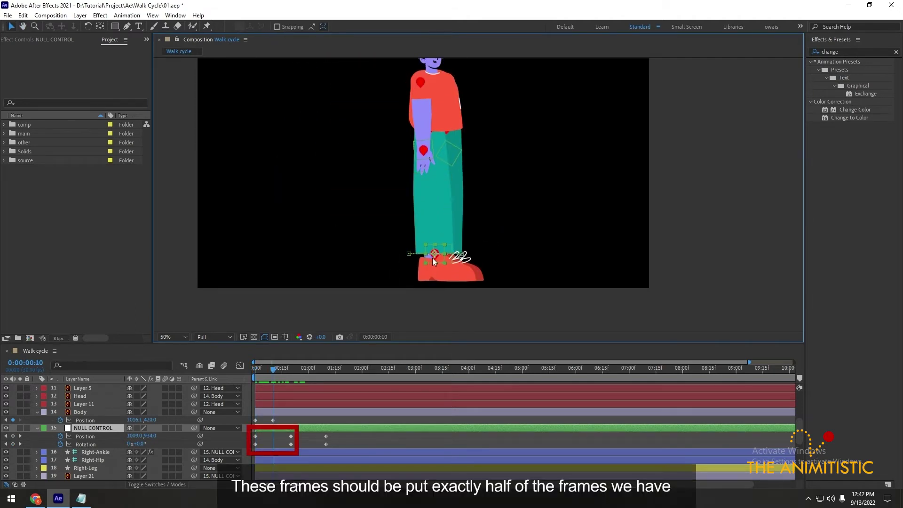
{"action": "left_click_drag", "start_coordinate": [432, 257], "coordinate": [426, 231]}
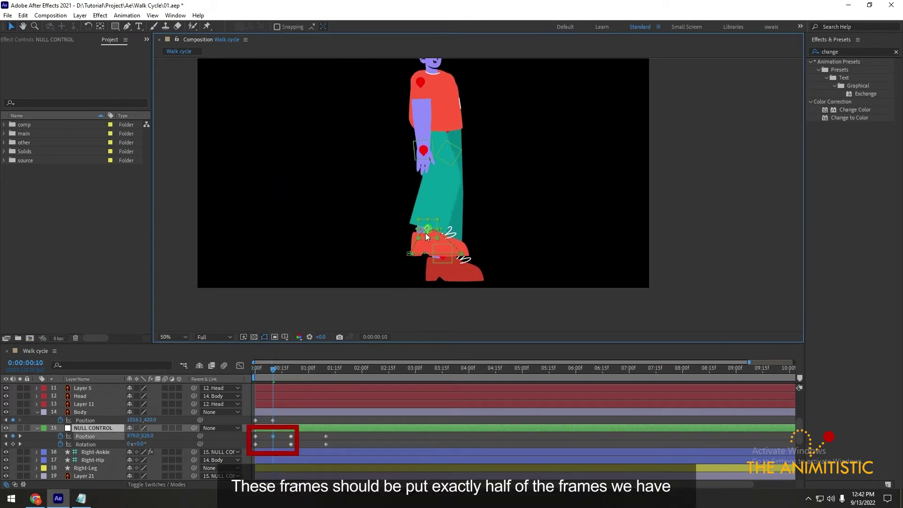
{"action": "key", "text": "shift+KP_Add"}
{"action": "key", "text": "shift+KP_Add"}
{"action": "key", "text": "shift+KP_Add"}
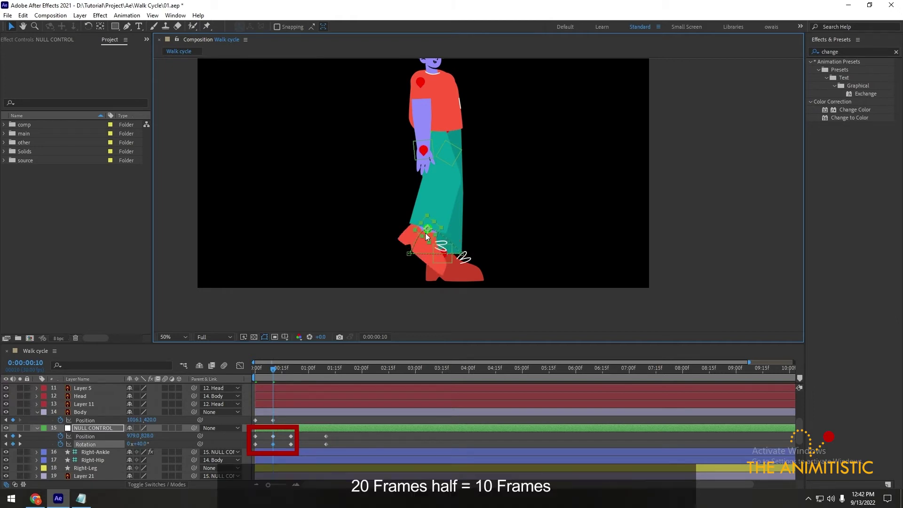
{"action": "key", "text": "period"}
{"action": "key", "text": "period"}
{"action": "left_click_drag", "start_coordinate": [391, 266], "coordinate": [396, 263]}
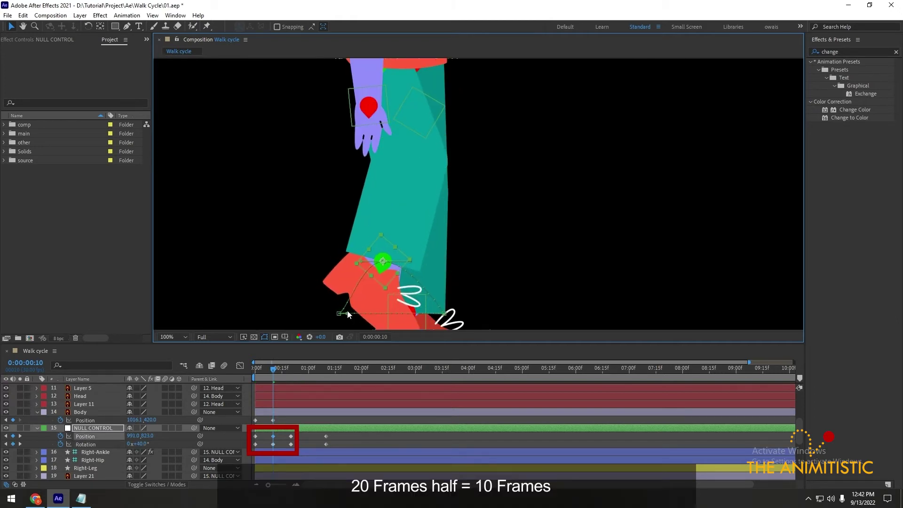
{"action": "left_click_drag", "start_coordinate": [348, 312], "coordinate": [342, 296]}
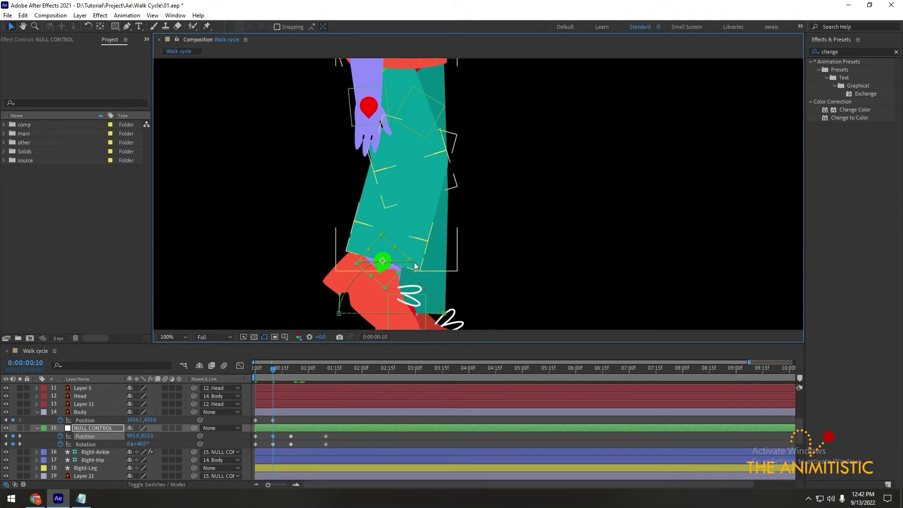
{"action": "mouse_move", "coordinate": [410, 259]}
{"action": "left_mouse_down"}
{"action": "mouse_move", "coordinate": [422, 258]}
{"action": "mouse_move", "coordinate": [394, 248]}
{"action": "left_mouse_up"}
{"action": "scroll", "coordinate": [304, 429], "scroll_direction": "down", "scroll_amount": 1}
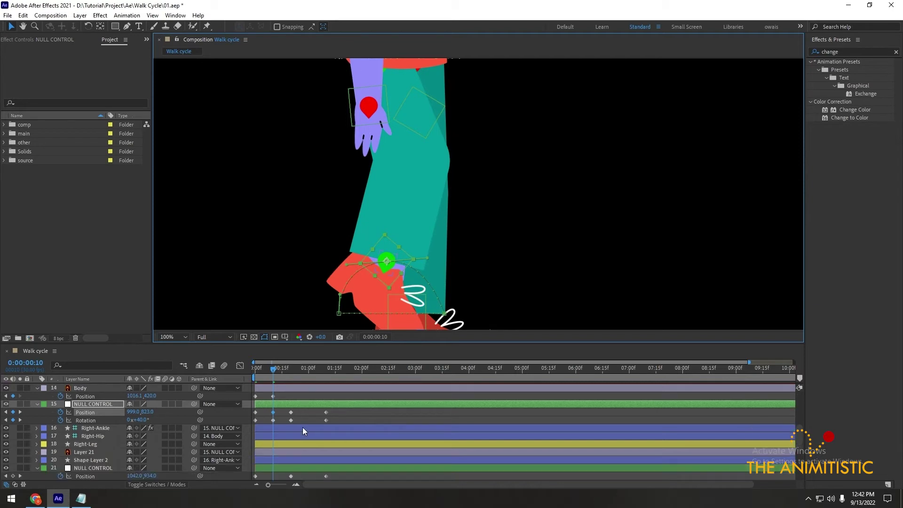
- At 0:00:01:00, raise the left foot control null, tilt it to 37.2°, and preview
{"action": "scroll", "coordinate": [297, 425], "scroll_direction": "down", "scroll_amount": 1}
{"action": "key", "text": "shift+Page_Down"}
{"action": "key", "text": "shift+Page_Down"}
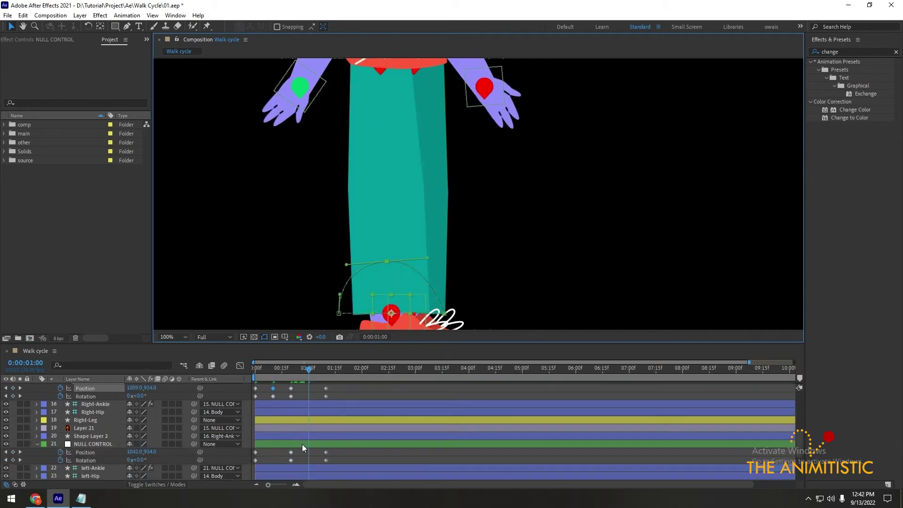
{"action": "left_click", "coordinate": [302, 444]}
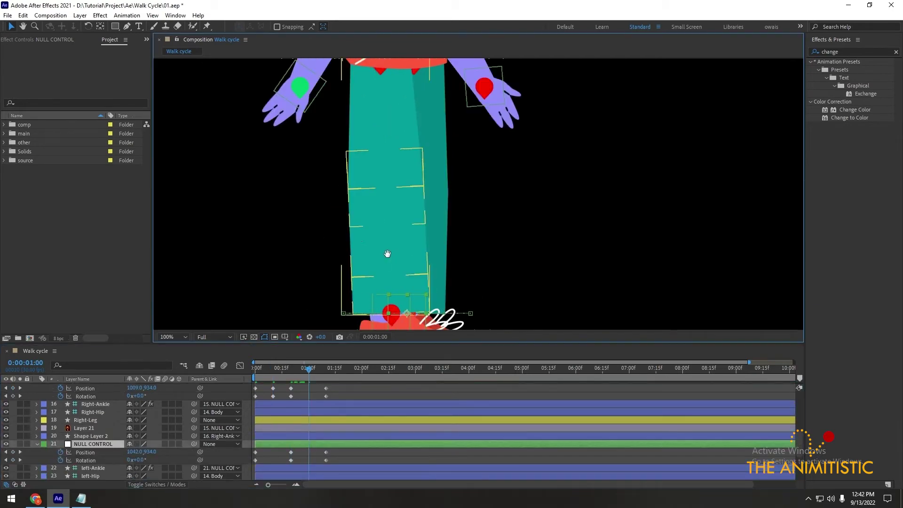
{"action": "mouse_move", "coordinate": [402, 290]}
{"action": "left_mouse_down"}
{"action": "mouse_move", "coordinate": [405, 250]}
{"action": "mouse_move", "coordinate": [389, 195]}
{"action": "mouse_move", "coordinate": [408, 202]}
{"action": "left_mouse_up"}
{"action": "key", "text": "v"}
{"action": "key", "text": "w"}
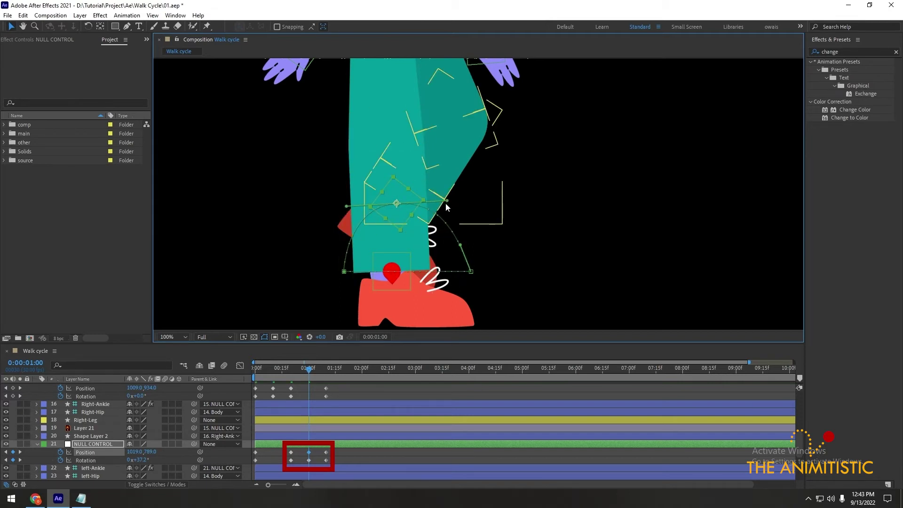
{"action": "scroll", "coordinate": [444, 202], "scroll_direction": "down", "scroll_amount": 2}
{"action": "mouse_move", "coordinate": [259, 370]}
{"action": "left_mouse_down"}
{"action": "mouse_move", "coordinate": [325, 369]}
{"action": "mouse_move", "coordinate": [245, 372]}
{"action": "left_mouse_up"}
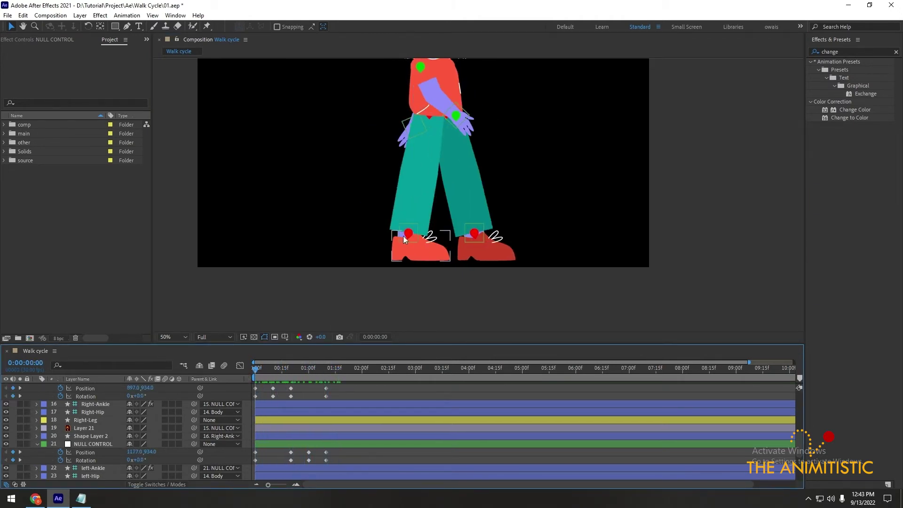
- Rotate the left foot's NULL CONTROL further at frame 18 so it tilts before landing
{"action": "left_click", "coordinate": [282, 370]}
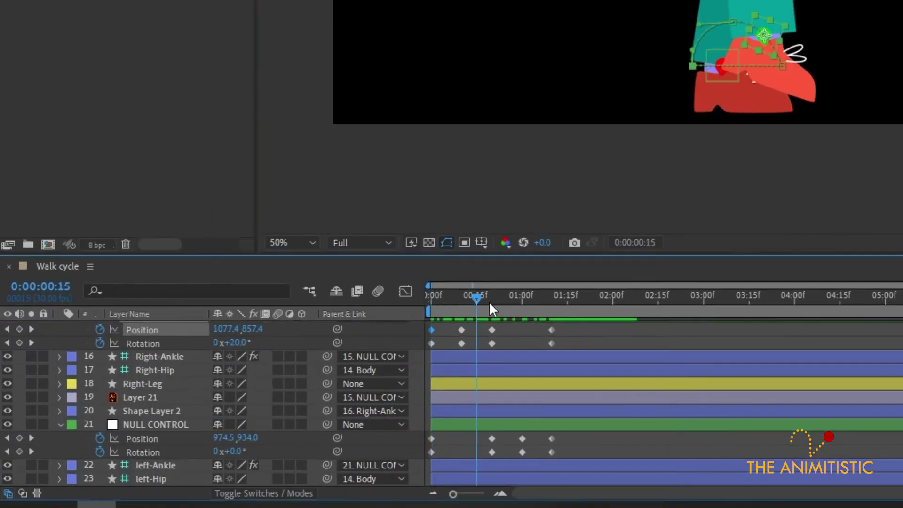
{"action": "left_click_drag", "start_coordinate": [489, 304], "coordinate": [487, 306]}
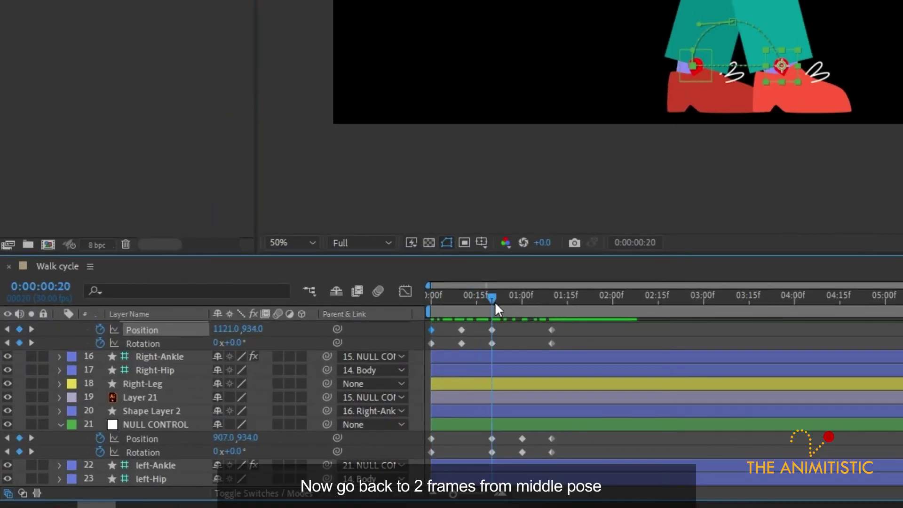
{"action": "key", "text": "Page_Up"}
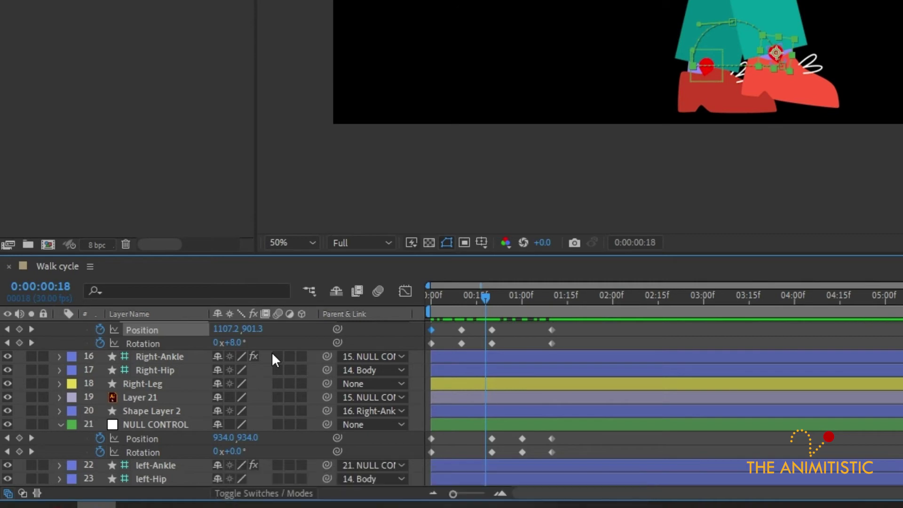
{"action": "key", "text": "shift+KP_Subtract"}
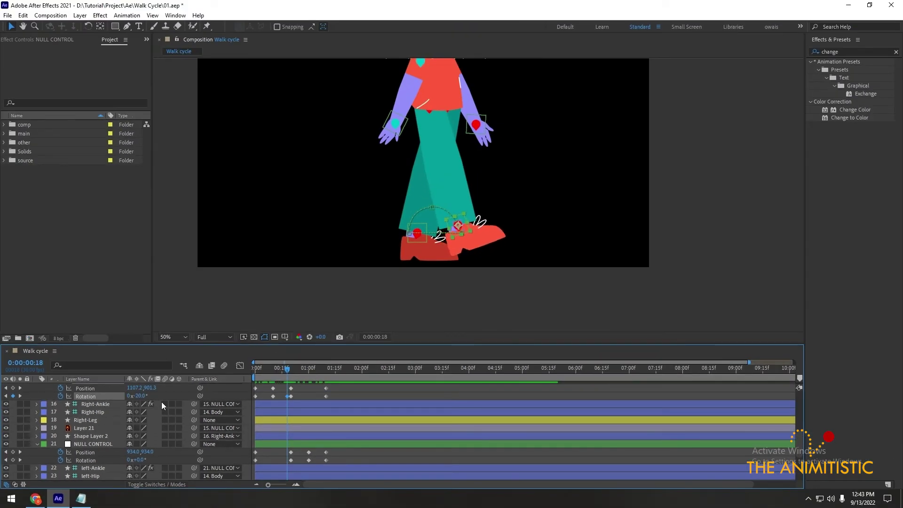
- Add a -22.6° rotation key at 1:08 on the foot's NULL CONTROL and scrub back to review
{"action": "key", "text": "k"}
{"action": "key", "text": "k"}
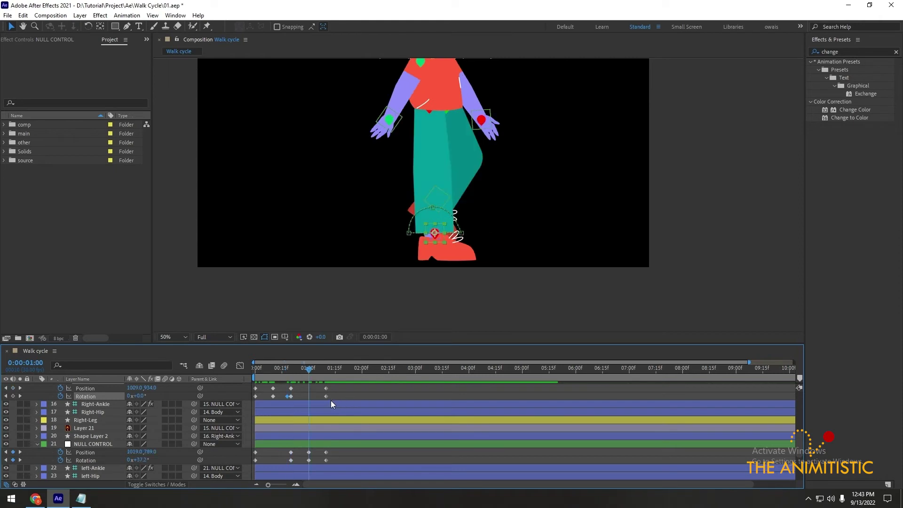
{"action": "key", "text": "k"}
{"action": "left_click", "coordinate": [341, 443]}
{"action": "key", "text": "Page_Up"}
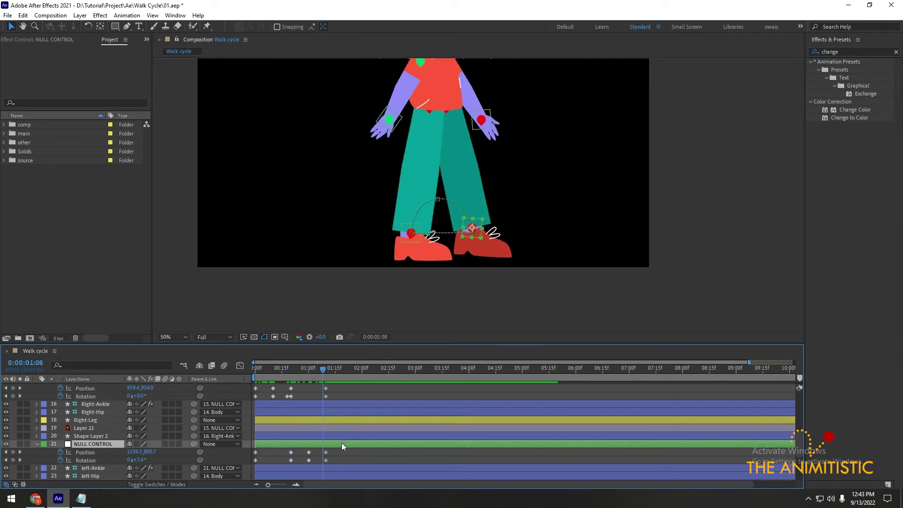
{"action": "key", "text": "Page_Up"}
{"action": "key", "text": "shift+KP_Subtract"}
{"action": "key", "text": "shift+KP_Subtract"}
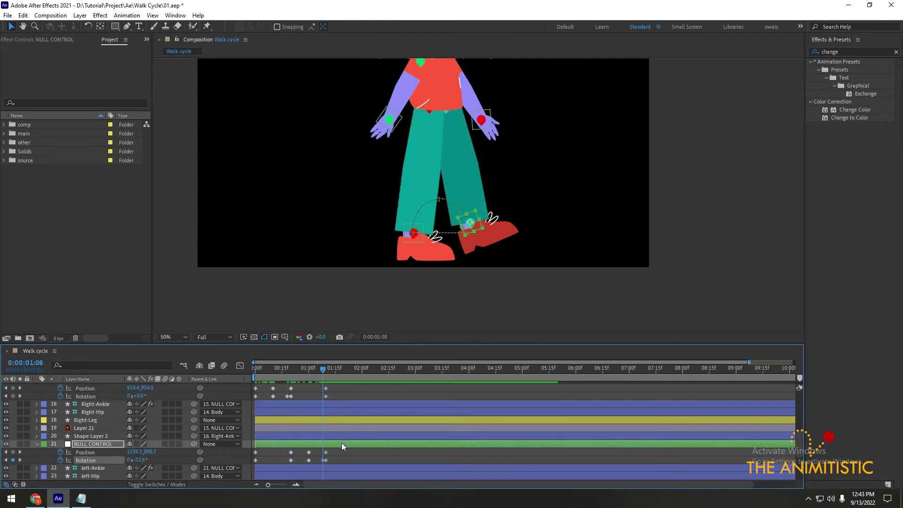
{"action": "mouse_move", "coordinate": [255, 368]}
{"action": "left_mouse_down"}
{"action": "mouse_move", "coordinate": [333, 376]}
{"action": "mouse_move", "coordinate": [237, 374]}
{"action": "left_mouse_up"}
- Return to the start, frame the whole character and save the project
{"action": "key", "text": "h"}
{"action": "left_click_drag", "start_coordinate": [427, 197], "coordinate": [431, 237]}
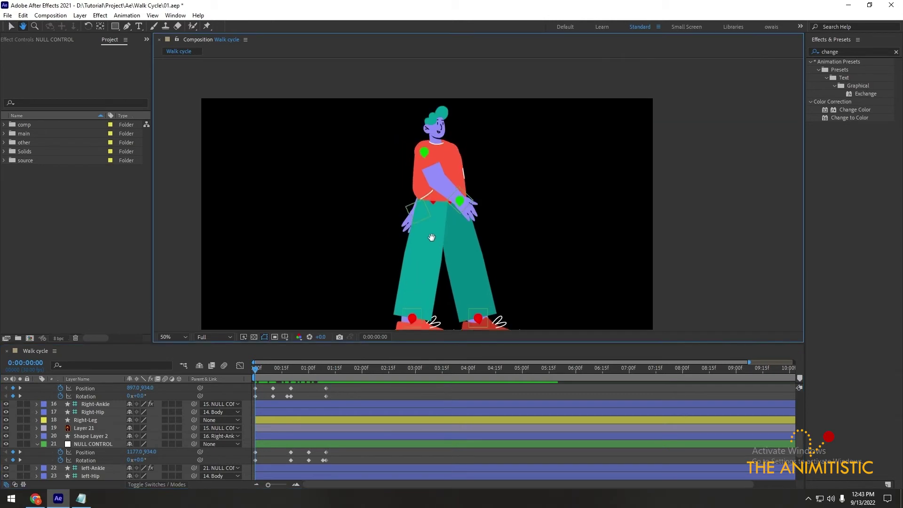
{"action": "scroll", "coordinate": [447, 135], "scroll_direction": "up", "scroll_amount": 2}
{"action": "left_click_drag", "start_coordinate": [447, 134], "coordinate": [453, 144]}
{"action": "key", "text": "ctrl+s"}
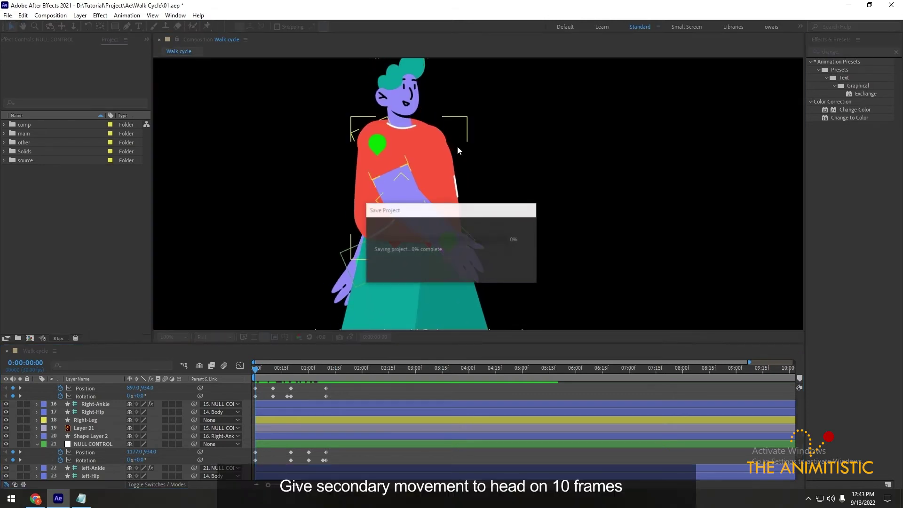
- Key the Head's rotation at 5° on frame 0 and -7° on frame 10, then preview the walk
{"action": "left_click", "coordinate": [389, 108]}
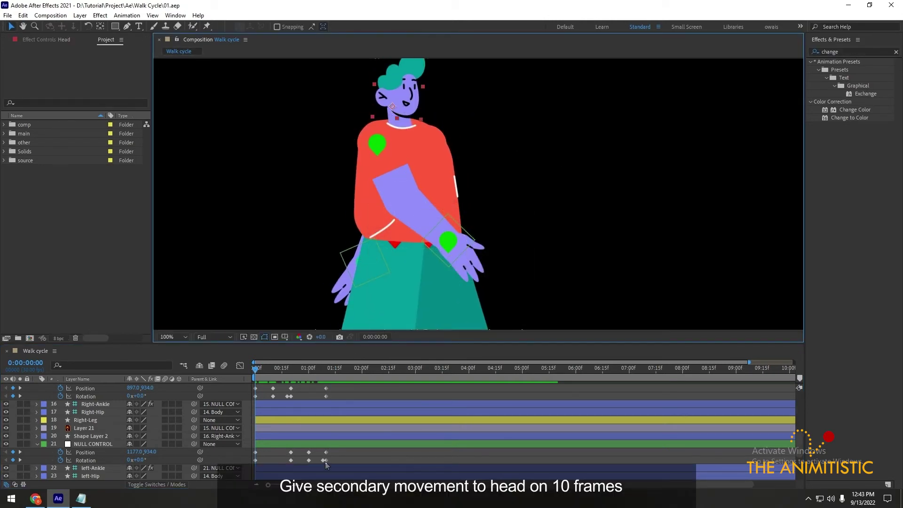
{"action": "scroll", "coordinate": [326, 416], "scroll_direction": "up", "scroll_amount": 5}
{"action": "key", "text": "r"}
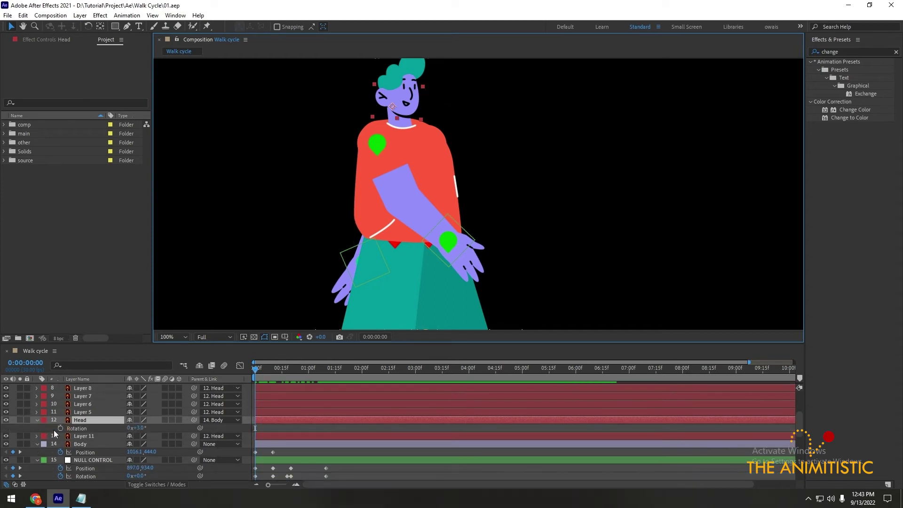
{"action": "left_click", "coordinate": [61, 428]}
{"action": "key", "text": "k"}
{"action": "left_click", "coordinate": [14, 427]}
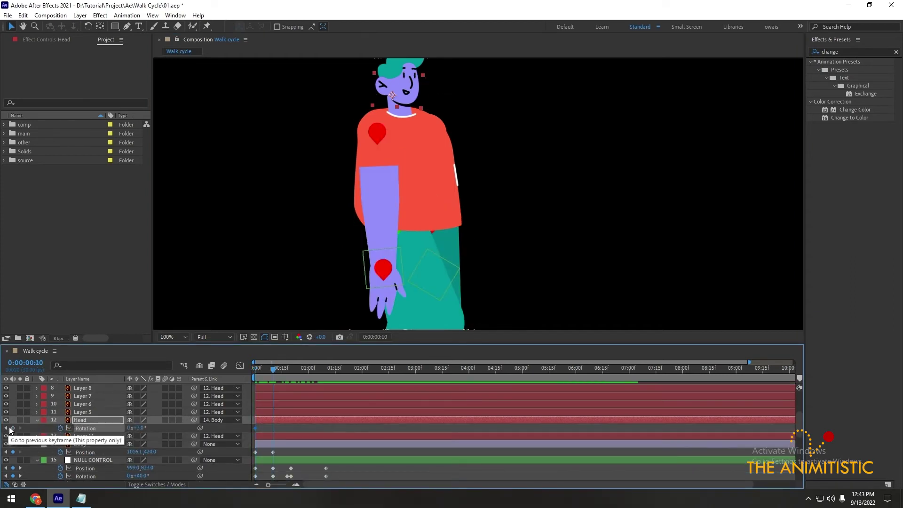
{"action": "key", "text": "j"}
{"action": "key", "text": "KP_Add"}
{"action": "key", "text": "KP_Add"}
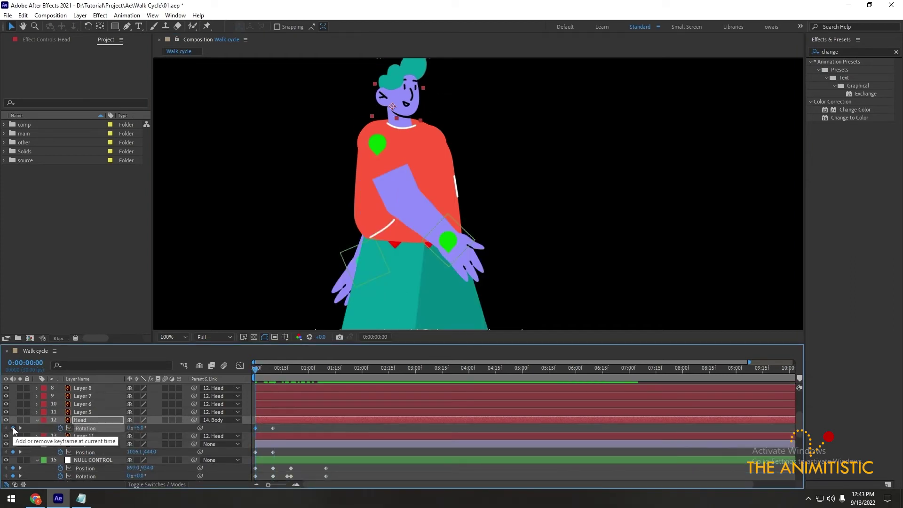
{"action": "key", "text": "k"}
{"action": "key", "text": "shift+KP_Subtract"}
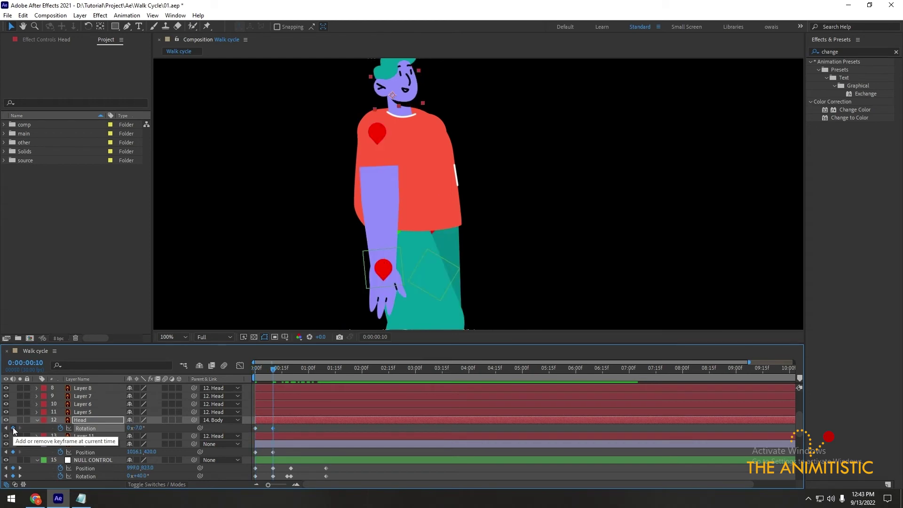
{"action": "left_click_drag", "start_coordinate": [240, 152], "coordinate": [254, 193]}
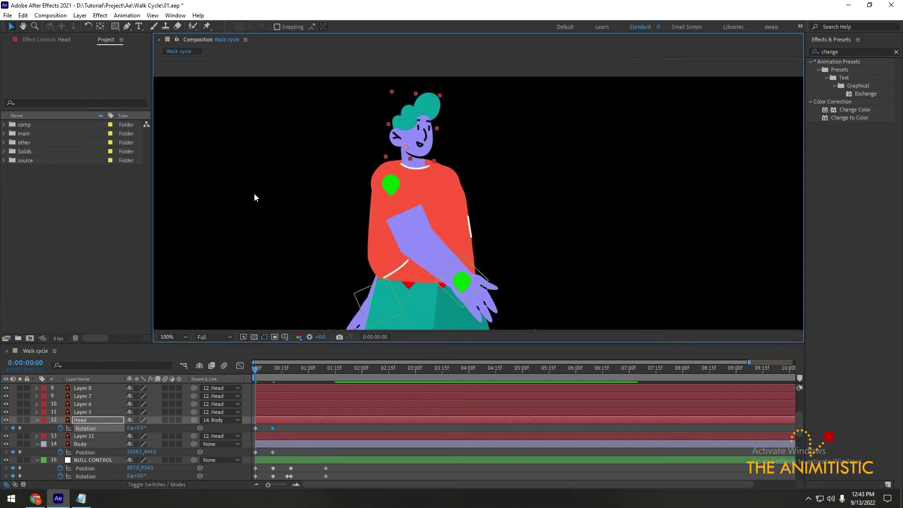
{"action": "key", "text": "space"}
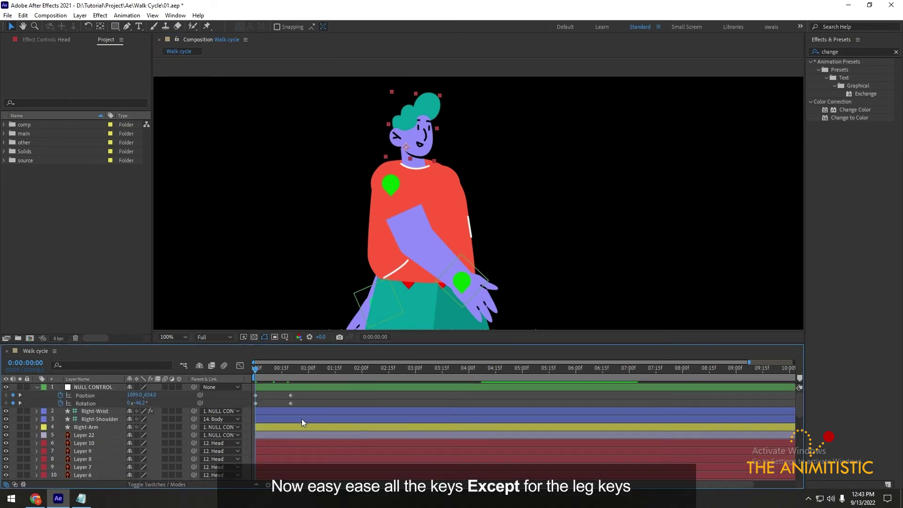
- Select the keyframes of the top NULL CONTROL, the Body and NULL CONTROL 27
{"action": "left_click_drag", "start_coordinate": [311, 398], "coordinate": [254, 418]}
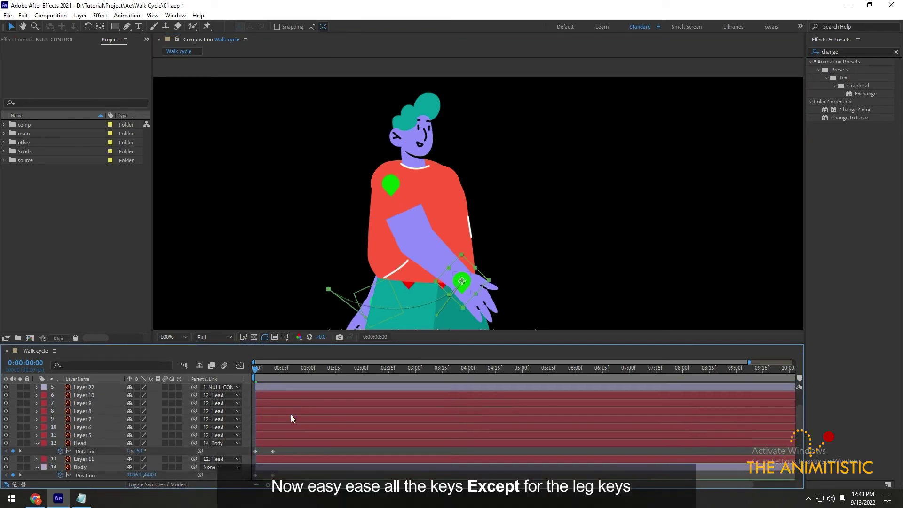
{"action": "left_click", "coordinate": [282, 449]}
{"action": "scroll", "coordinate": [309, 447], "scroll_direction": "down", "scroll_amount": 3}
{"action": "scroll", "coordinate": [309, 447], "scroll_direction": "down", "scroll_amount": 3}
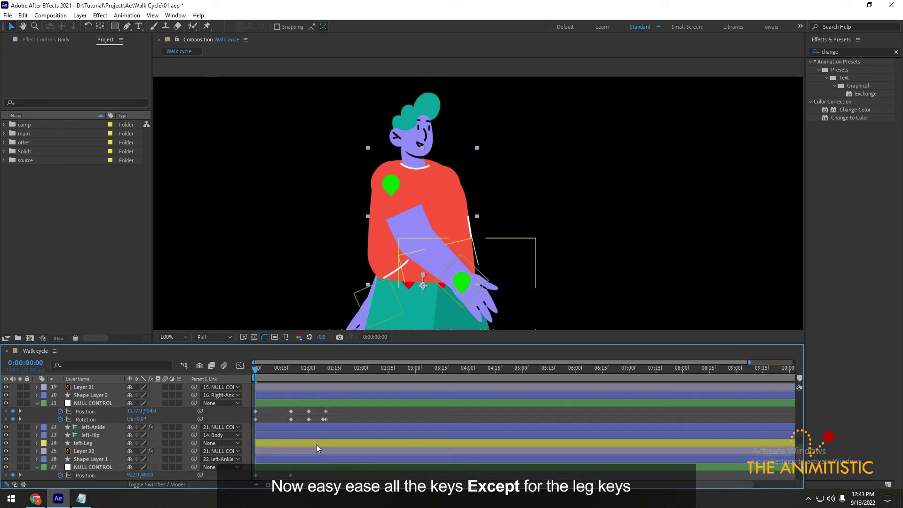
{"action": "scroll", "coordinate": [316, 444], "scroll_direction": "down", "scroll_amount": 3}
{"action": "left_click_drag", "start_coordinate": [307, 447], "coordinate": [252, 433]}
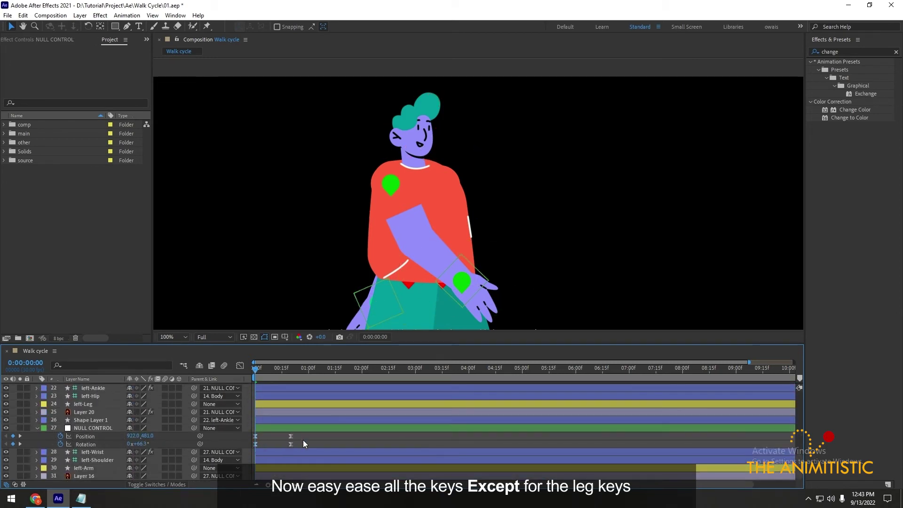
{"action": "scroll", "coordinate": [302, 439], "scroll_direction": "up", "scroll_amount": 3}
{"action": "scroll", "coordinate": [297, 443], "scroll_direction": "up", "scroll_amount": 3}
{"action": "scroll", "coordinate": [456, 289], "scroll_direction": "down", "scroll_amount": 2}
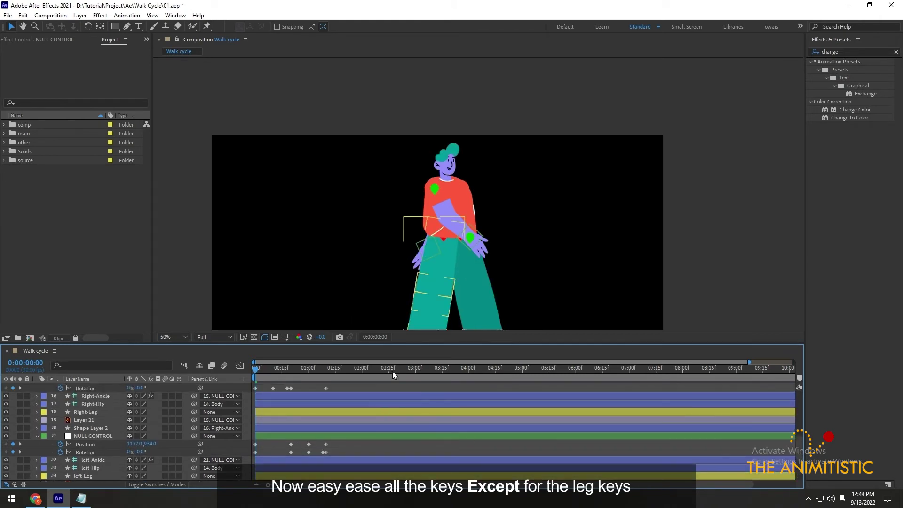
{"action": "scroll", "coordinate": [504, 244], "scroll_direction": "down", "scroll_amount": 2}
- With the timeline maximized, select the layer 1, 12 and 14 keyframes, leaving the leg controls' keys linear
{"action": "key", "text": "grave"}
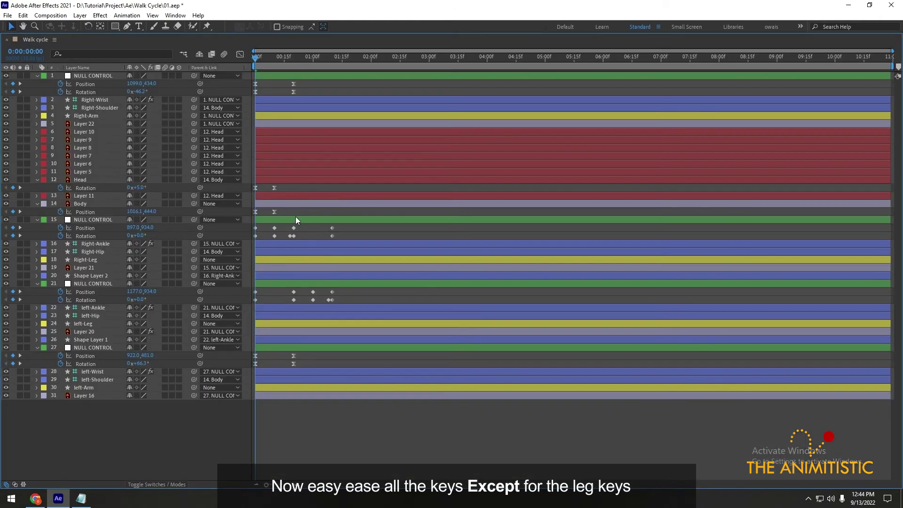
{"action": "left_click", "coordinate": [296, 219]}
{"action": "left_click", "coordinate": [294, 283]}
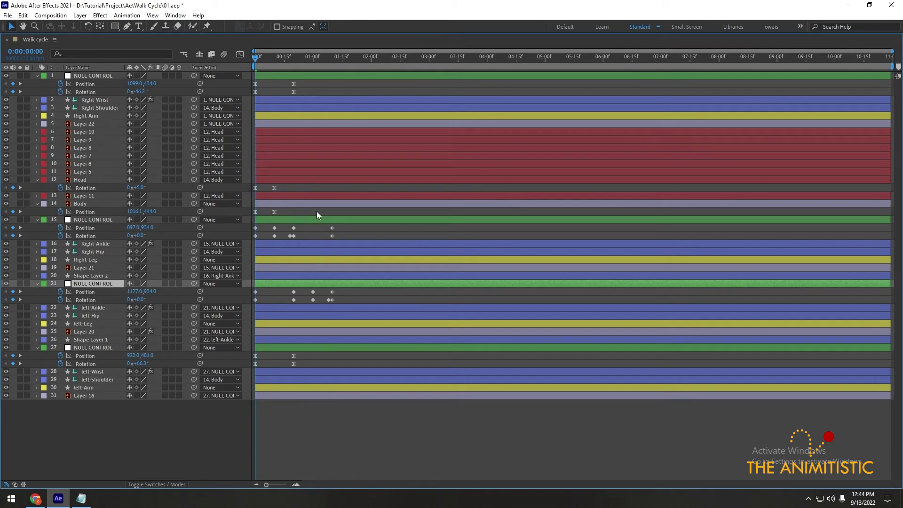
{"action": "left_click_drag", "start_coordinate": [359, 214], "coordinate": [240, 67]}
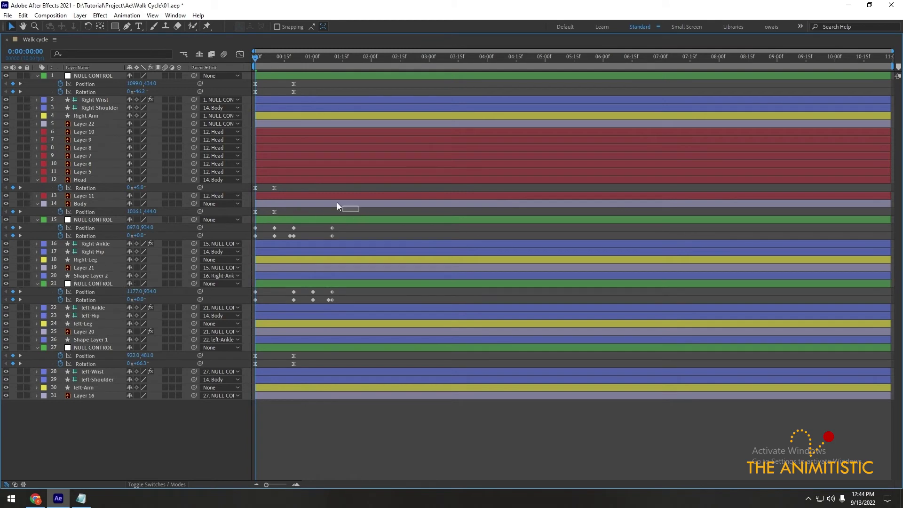
{"action": "left_click", "coordinate": [317, 355]}
{"action": "left_click", "coordinate": [321, 406]}
{"action": "left_click_drag", "start_coordinate": [363, 227], "coordinate": [238, 291]}
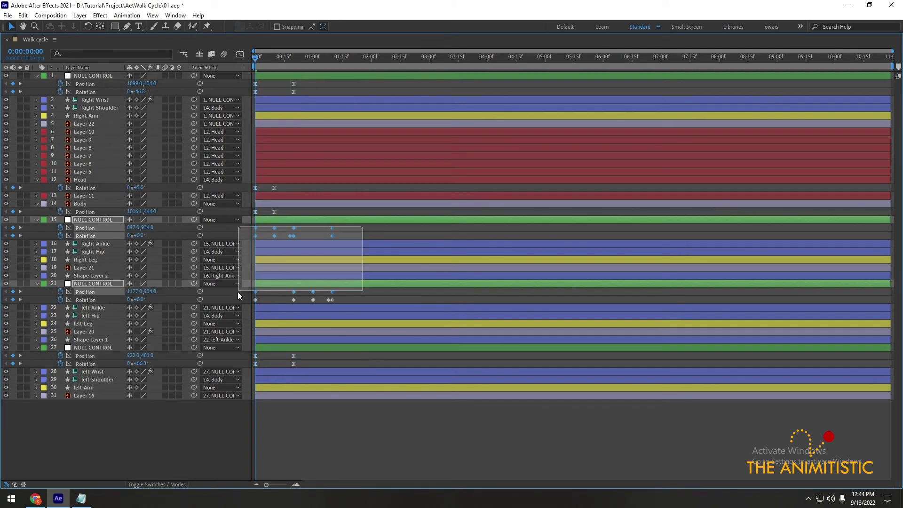
{"action": "left_click", "coordinate": [363, 306]}
{"action": "key", "text": "grave"}
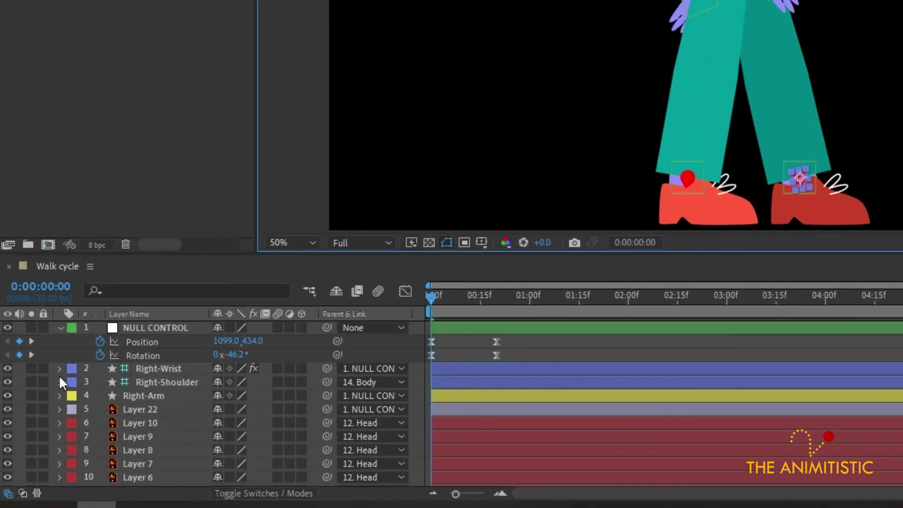
- Write loopOut('pingpong') on a NULL CONTROL's Position and reuse it on its Rotation
{"action": "left_click", "coordinate": [99, 342], "text": "alt"}
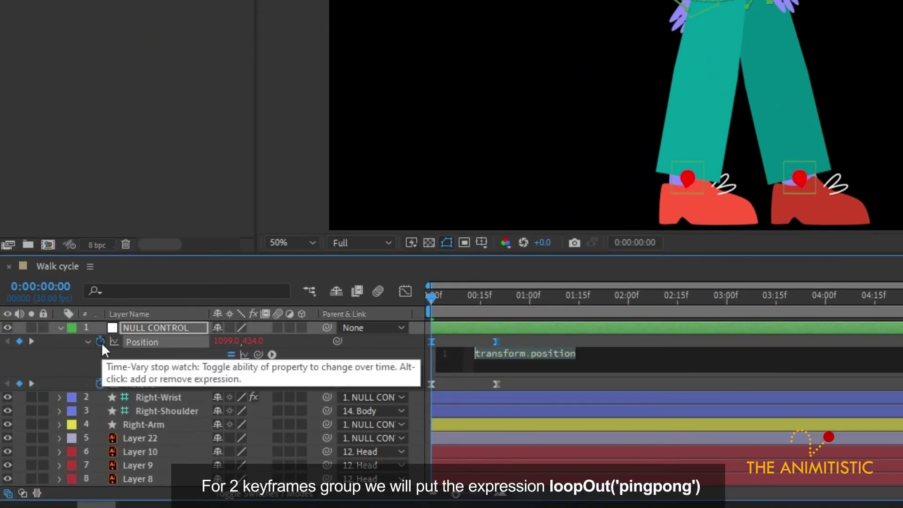
{"action": "type", "text": "loop"}
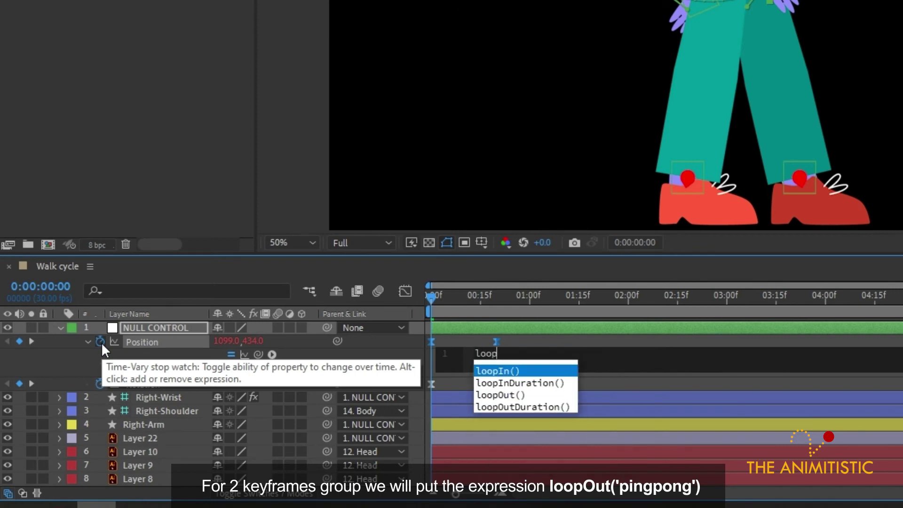
{"action": "type", "text": "O"}
{"action": "key", "text": "Return"}
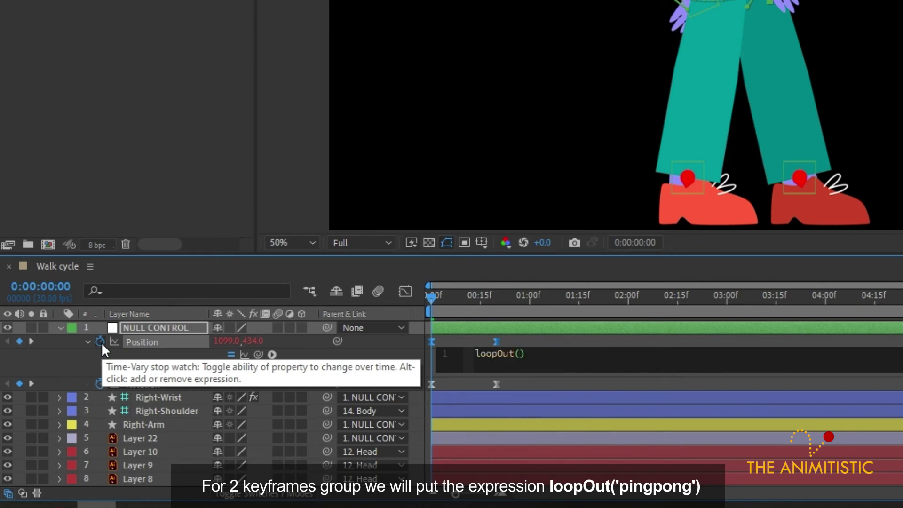
{"action": "type", "text": "'"}
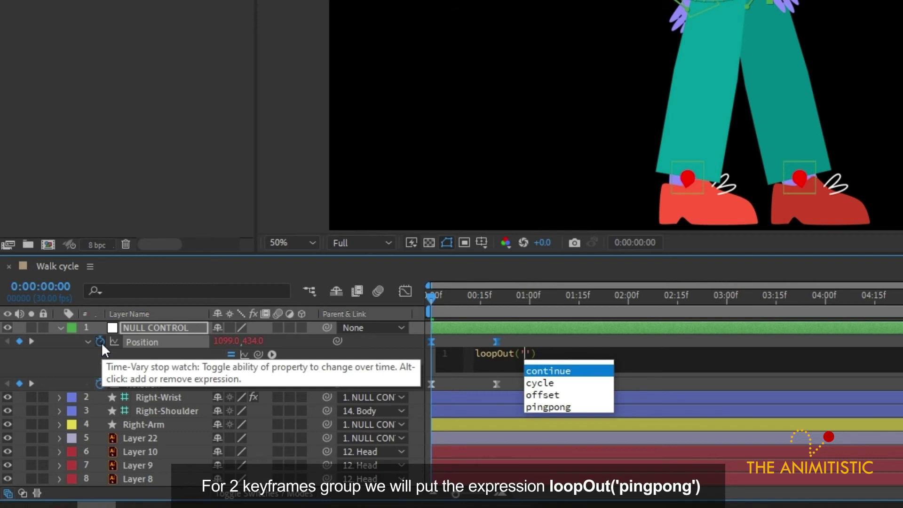
{"action": "key", "text": "Down"}
{"action": "key", "text": "Down"}
{"action": "key", "text": "Down"}
{"action": "key", "text": "Return"}
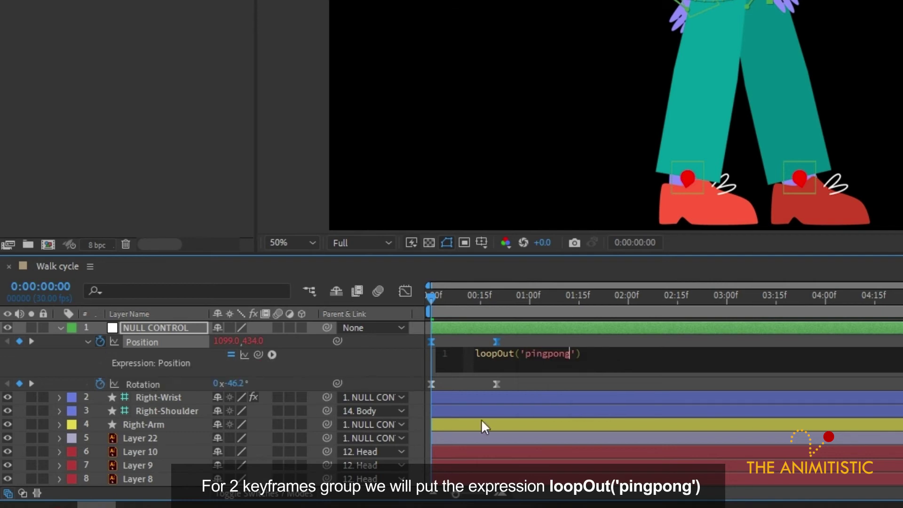
{"action": "left_click", "coordinate": [576, 342]}
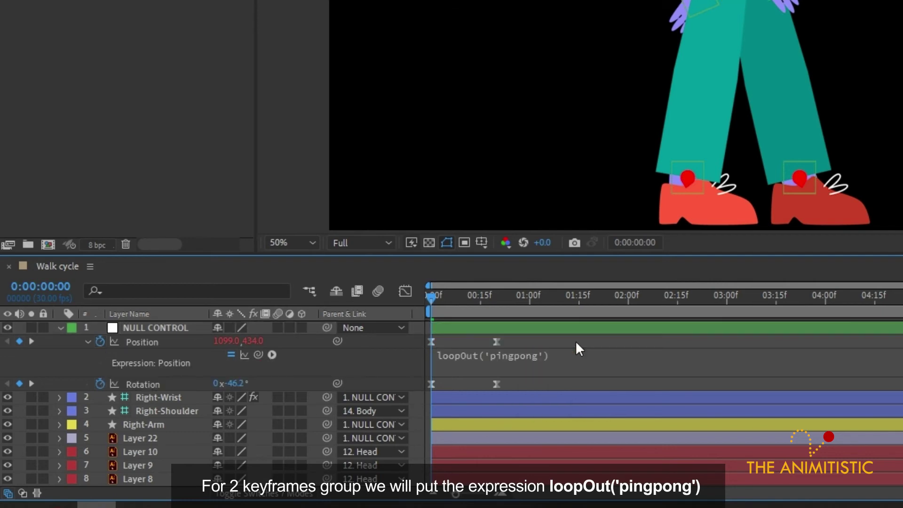
{"action": "left_click", "coordinate": [532, 356]}
{"action": "left_click", "coordinate": [536, 383]}
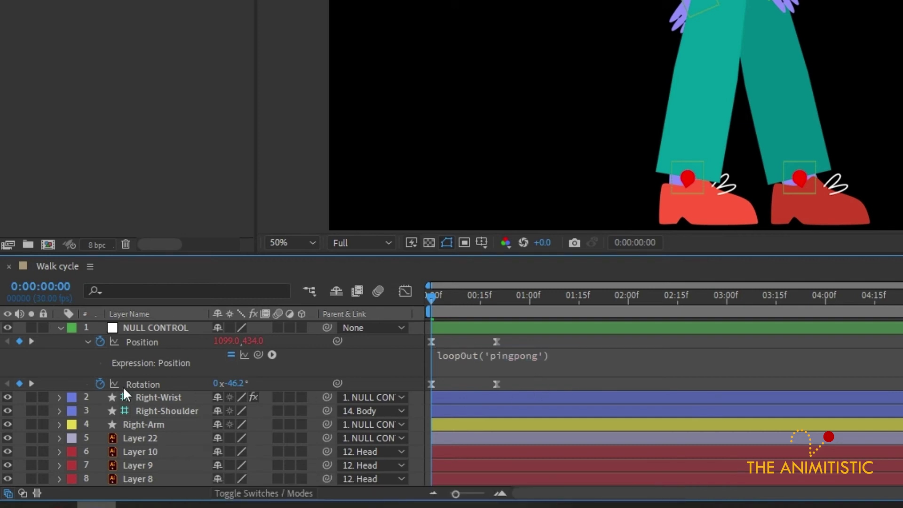
{"action": "left_click", "coordinate": [100, 385], "text": "alt"}
{"action": "type", "text": "loopOut('pingpong')"}
{"action": "left_click", "coordinate": [435, 398]}
- Apply the loopOut('pingpong') expression to the Head's Rotation and the Body's Position
{"action": "scroll", "coordinate": [436, 397], "scroll_direction": "down", "scroll_amount": 5}
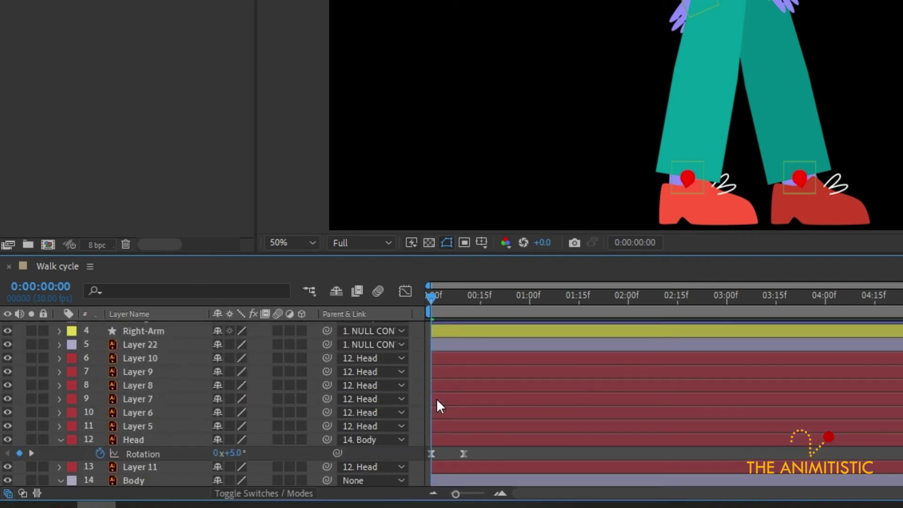
{"action": "scroll", "coordinate": [436, 398], "scroll_direction": "down", "scroll_amount": 3}
{"action": "left_click", "coordinate": [100, 413], "text": "alt"}
{"action": "type", "text": "loopOut('pingpong')"}
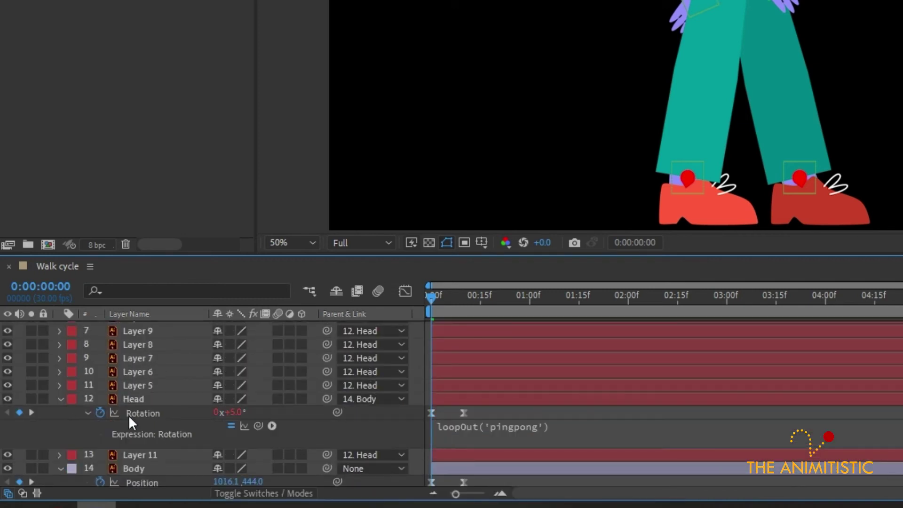
{"action": "scroll", "coordinate": [157, 415], "scroll_direction": "down", "scroll_amount": 3}
{"action": "left_click", "coordinate": [100, 400], "text": "alt"}
{"action": "type", "text": "loopOut('pingpong')"}
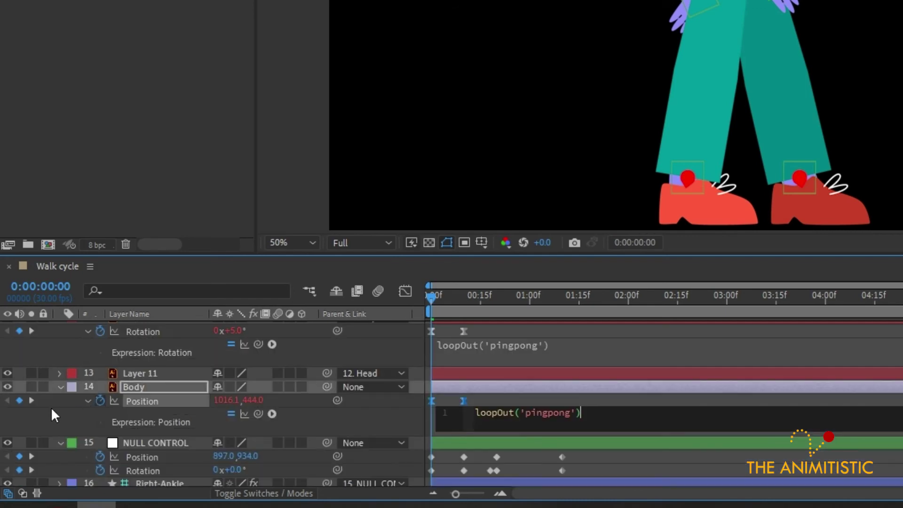
- Apply the same pingpong loop to another NULL CONTROL's Position and Rotation
{"action": "scroll", "coordinate": [165, 402], "scroll_direction": "down", "scroll_amount": 3}
{"action": "scroll", "coordinate": [166, 402], "scroll_direction": "down", "scroll_amount": 3}
{"action": "scroll", "coordinate": [165, 402], "scroll_direction": "down", "scroll_amount": 5}
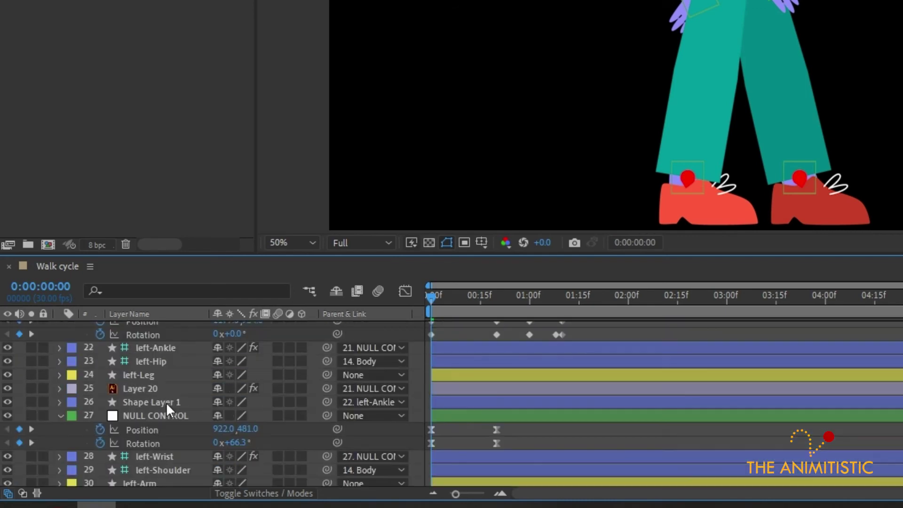
{"action": "left_click", "coordinate": [100, 412], "text": "alt"}
{"action": "type", "text": "loopOut('pingpong')"}
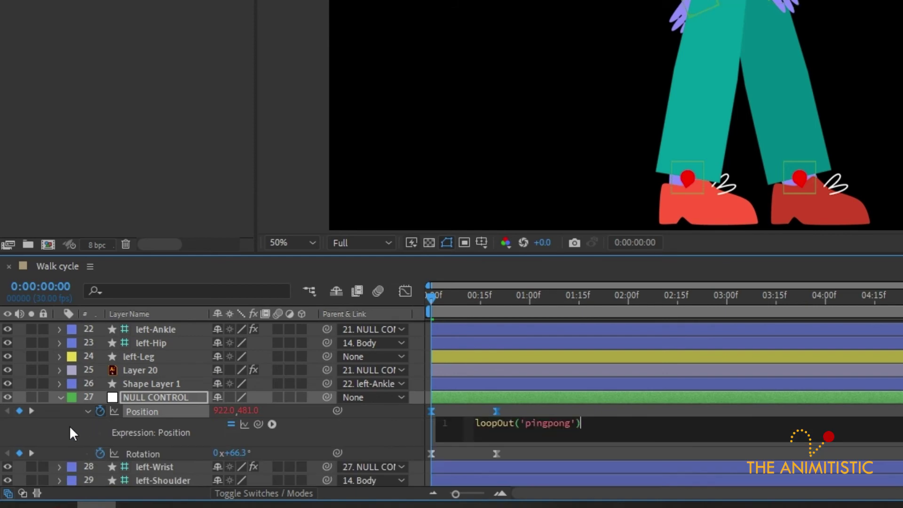
{"action": "left_click", "coordinate": [100, 453], "text": "alt"}
{"action": "type", "text": "loopOut('pingpong')"}
{"action": "left_click", "coordinate": [108, 434]}
{"action": "scroll", "coordinate": [108, 434], "scroll_direction": "down", "scroll_amount": 1}
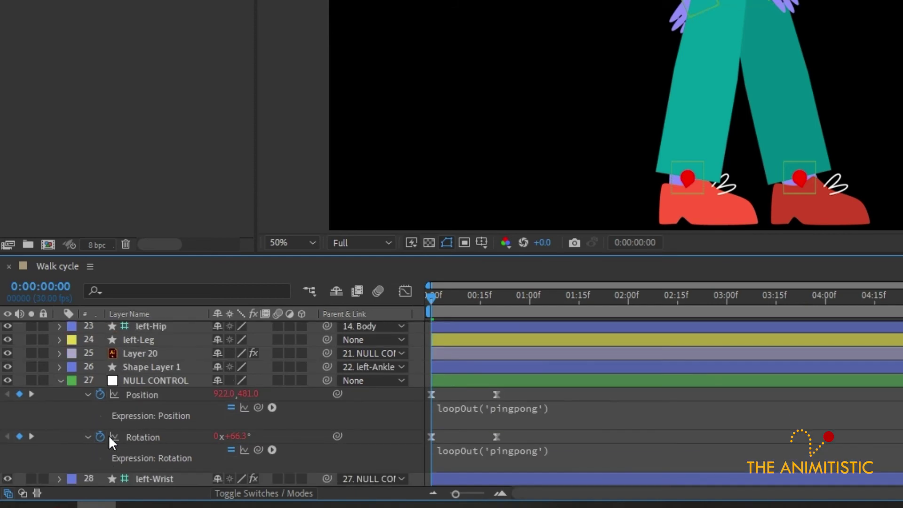
{"action": "scroll", "coordinate": [108, 434], "scroll_direction": "up", "scroll_amount": 5}
{"action": "scroll", "coordinate": [108, 434], "scroll_direction": "up", "scroll_amount": 5}
{"action": "scroll", "coordinate": [108, 435], "scroll_direction": "up", "scroll_amount": 3}
{"action": "scroll", "coordinate": [108, 435], "scroll_direction": "up", "scroll_amount": 2}
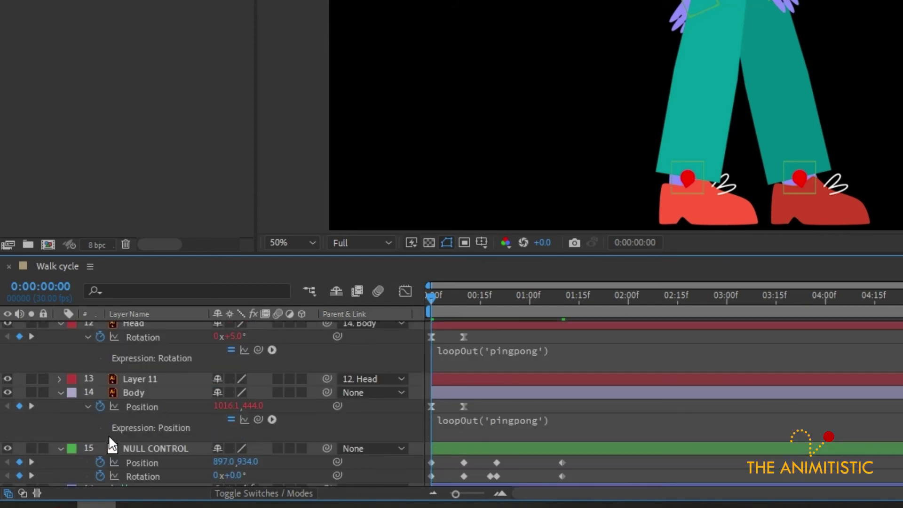
{"action": "scroll", "coordinate": [108, 435], "scroll_direction": "down", "scroll_amount": 5}
{"action": "scroll", "coordinate": [108, 434], "scroll_direction": "down", "scroll_amount": 1}
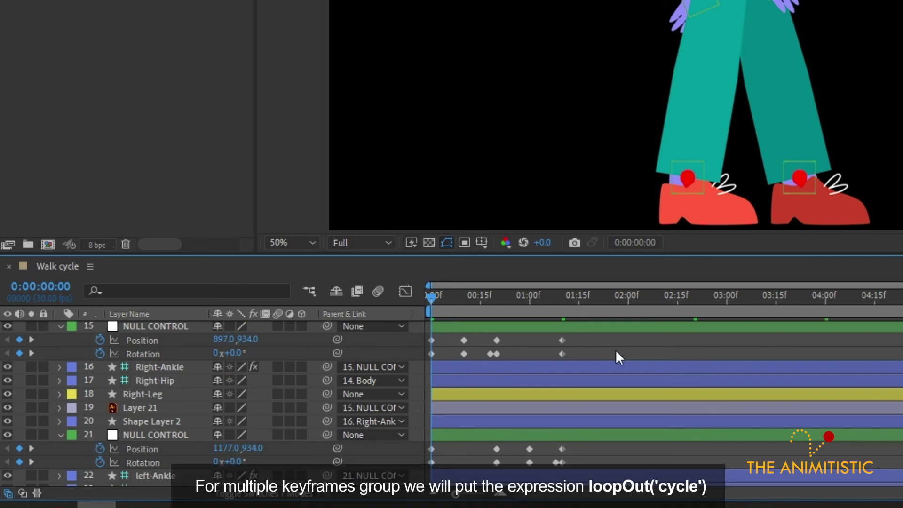
- Add loopOut('cycle') to NULL CONTROL 15's Position and Rotation
{"action": "left_click", "coordinate": [98, 340], "text": "alt"}
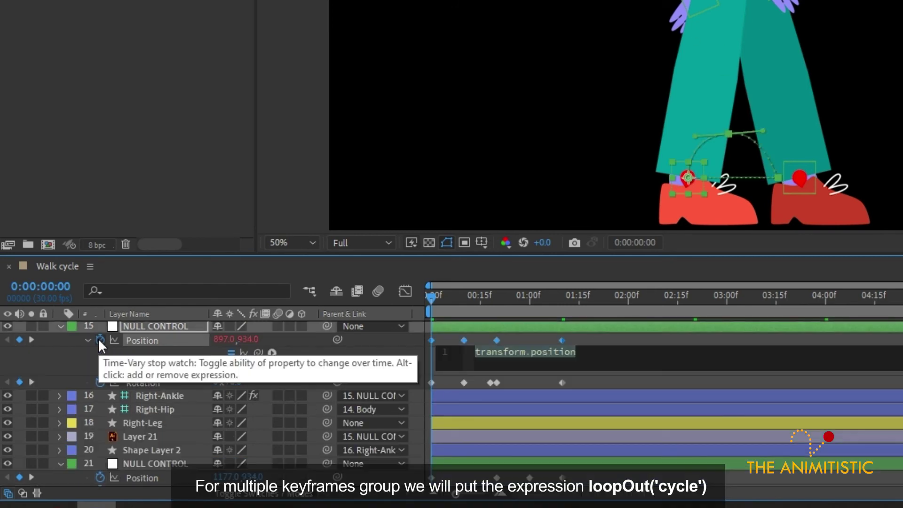
{"action": "type", "text": "loop"}
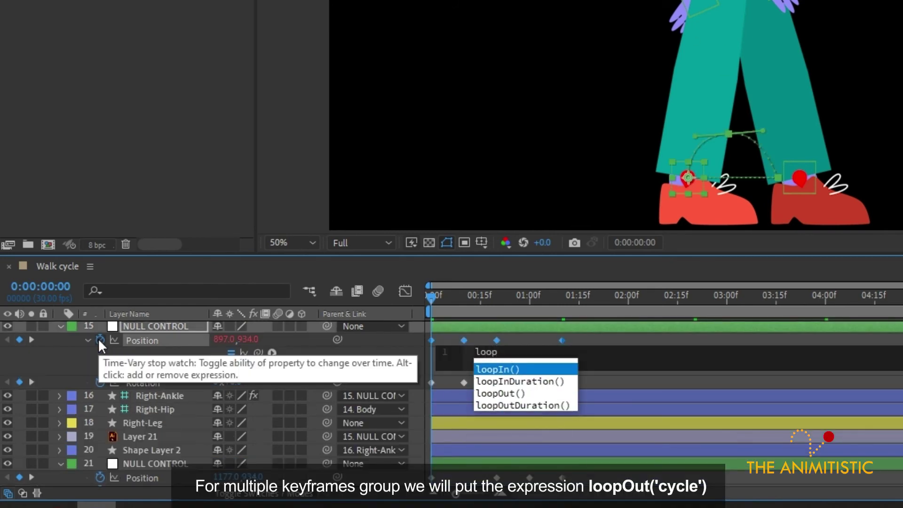
{"action": "key", "text": "Down"}
{"action": "key", "text": "Down"}
{"action": "key", "text": "Return"}
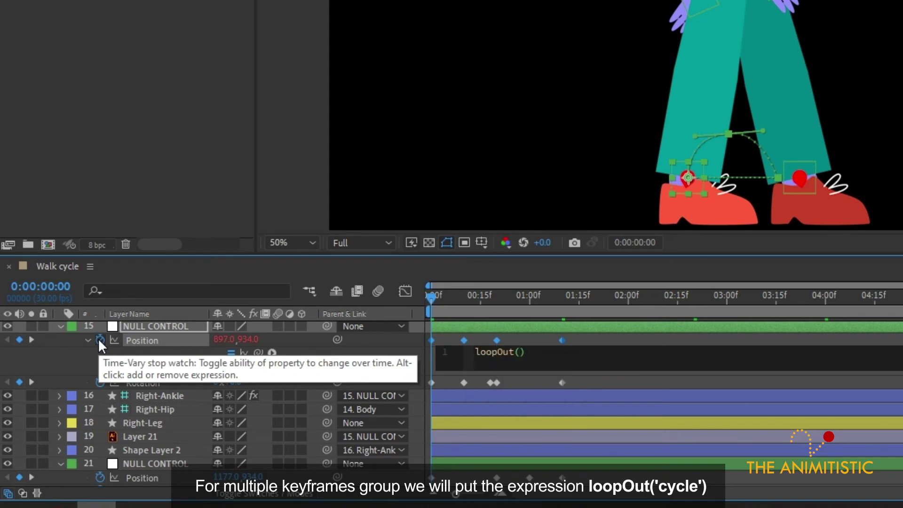
{"action": "type", "text": "'"}
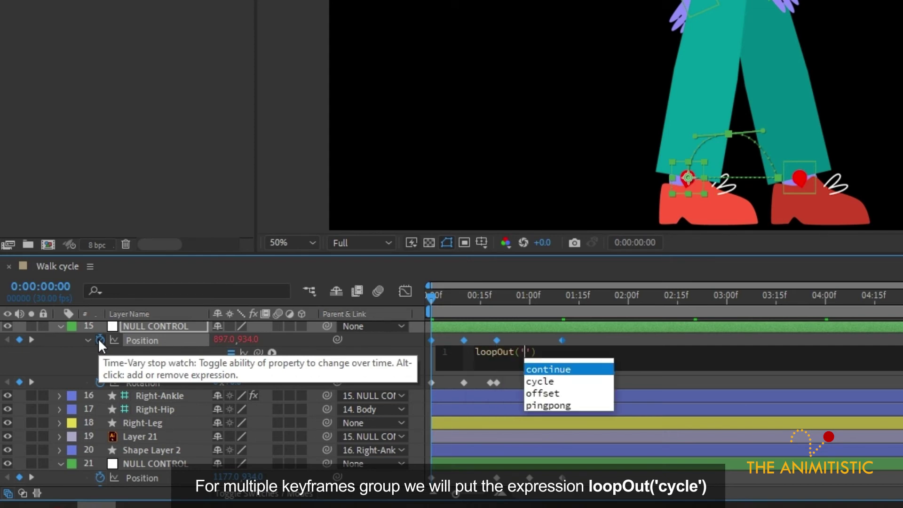
{"action": "key", "text": "Down"}
{"action": "key", "text": "Return"}
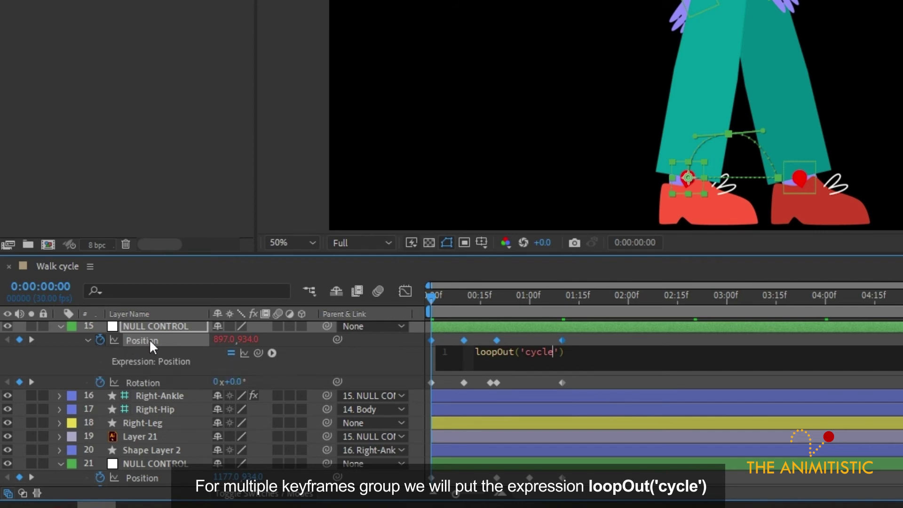
{"action": "left_click", "coordinate": [577, 378]}
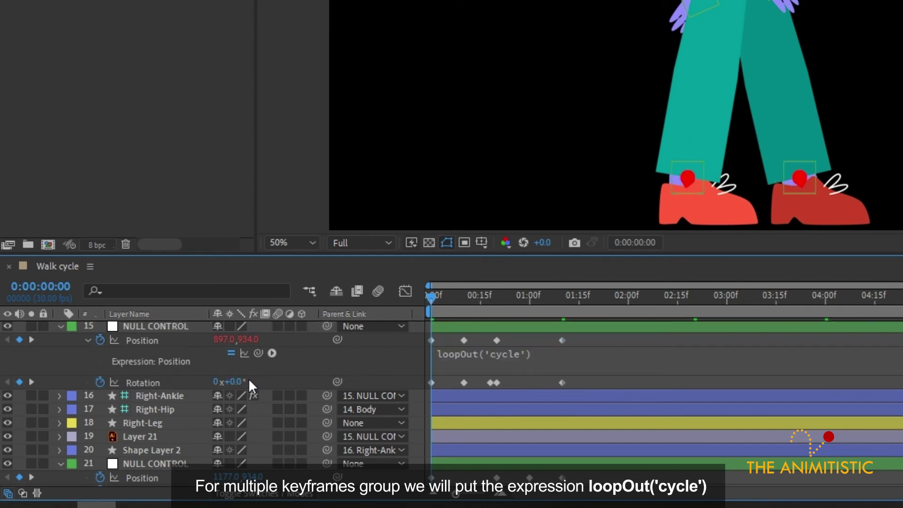
{"action": "left_click", "coordinate": [100, 382], "text": "alt"}
{"action": "type", "text": "loopOut('cycle')"}
- Apply the same loopOut('cycle') expression to NULL CONTROL 21's Position and Rotation
{"action": "scroll", "coordinate": [83, 361], "scroll_direction": "down", "scroll_amount": 3}
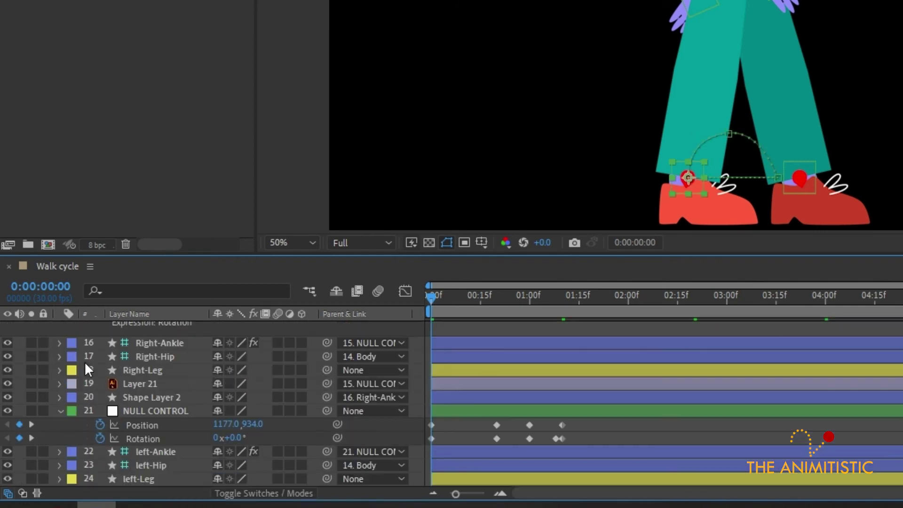
{"action": "left_click", "coordinate": [100, 424], "text": "alt"}
{"action": "type", "text": "loopOut('cycle')"}
{"action": "scroll", "coordinate": [73, 433], "scroll_direction": "down", "scroll_amount": 2}
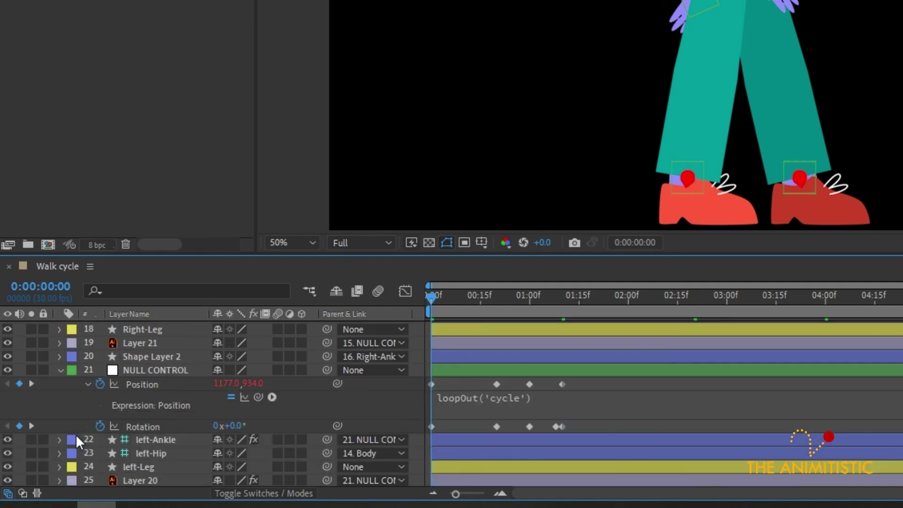
{"action": "left_click", "coordinate": [100, 425], "text": "alt"}
{"action": "type", "text": "loopOut('cycle')"}
{"action": "left_click", "coordinate": [407, 382]}
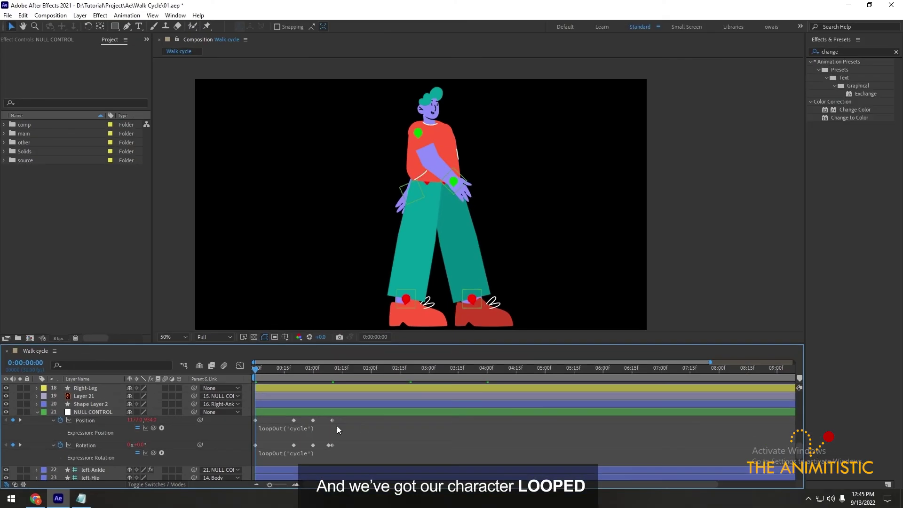
{"action": "left_click_drag", "start_coordinate": [267, 374], "coordinate": [343, 379]}
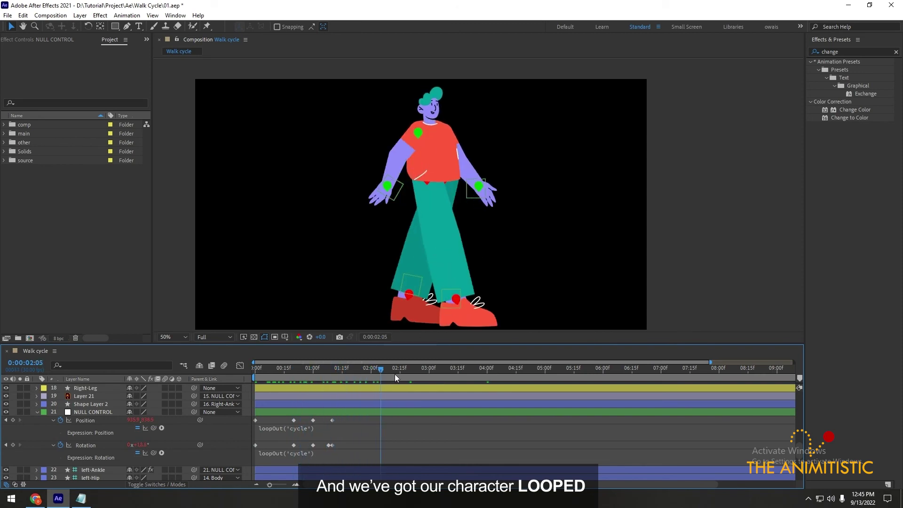
{"action": "left_click_drag", "start_coordinate": [522, 377], "coordinate": [603, 374]}
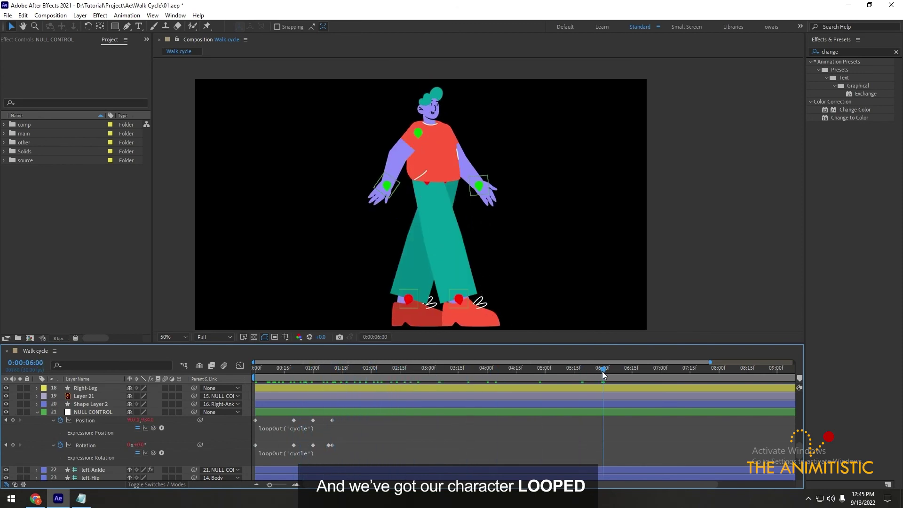
{"action": "key", "text": "space"}
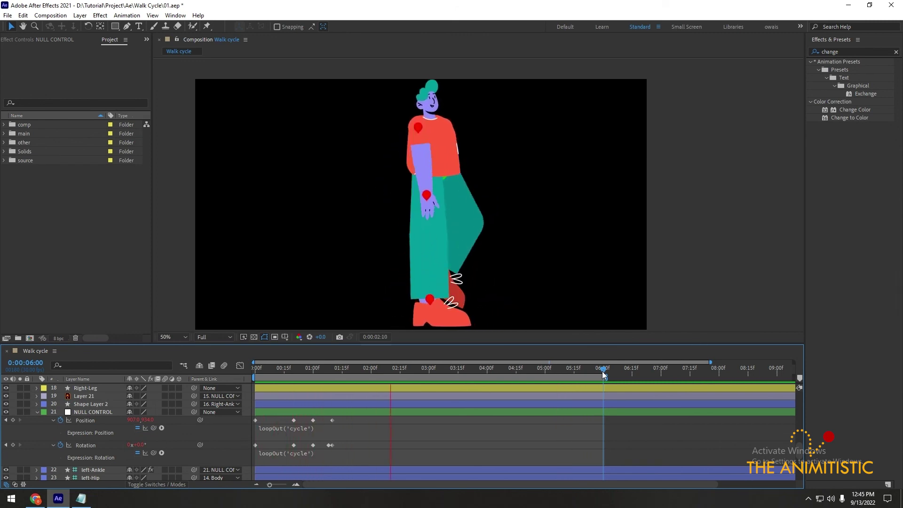
{"action": "key", "text": "space"}
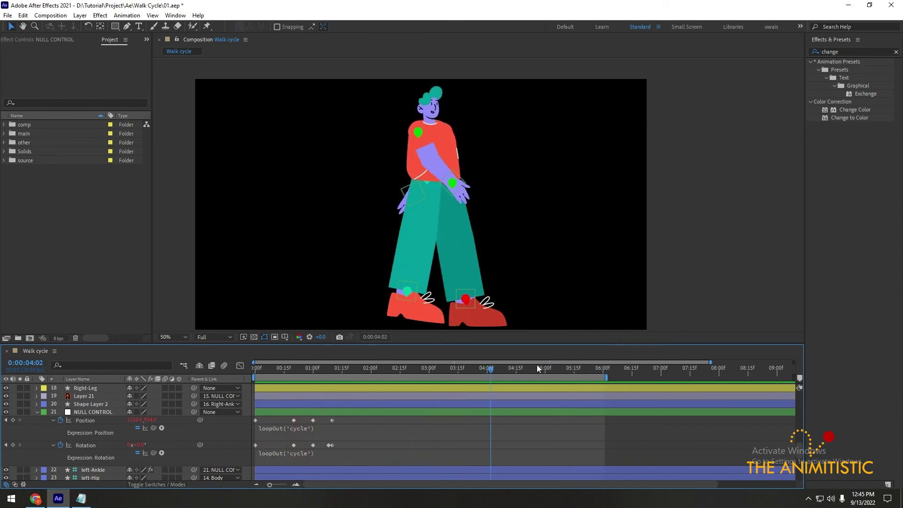
{"action": "key", "text": "Home"}
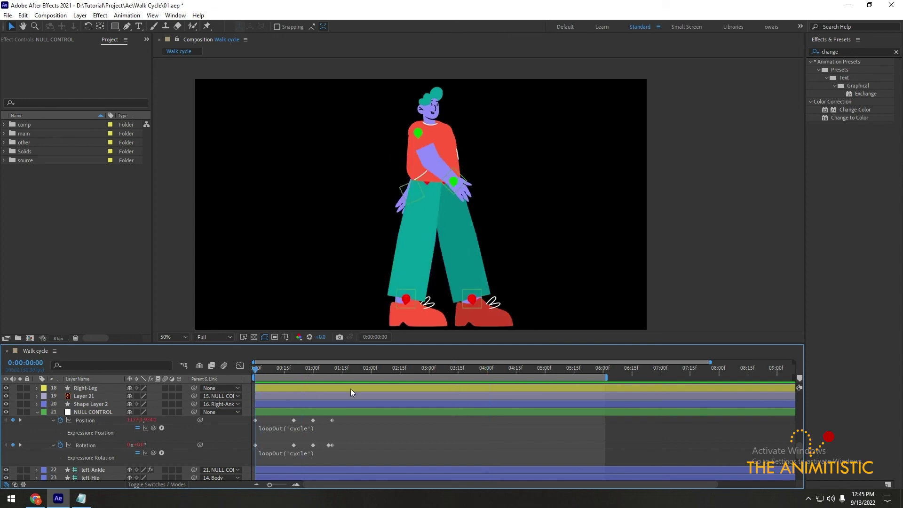
{"action": "key", "text": "u"}
{"action": "left_click", "coordinate": [452, 181]}
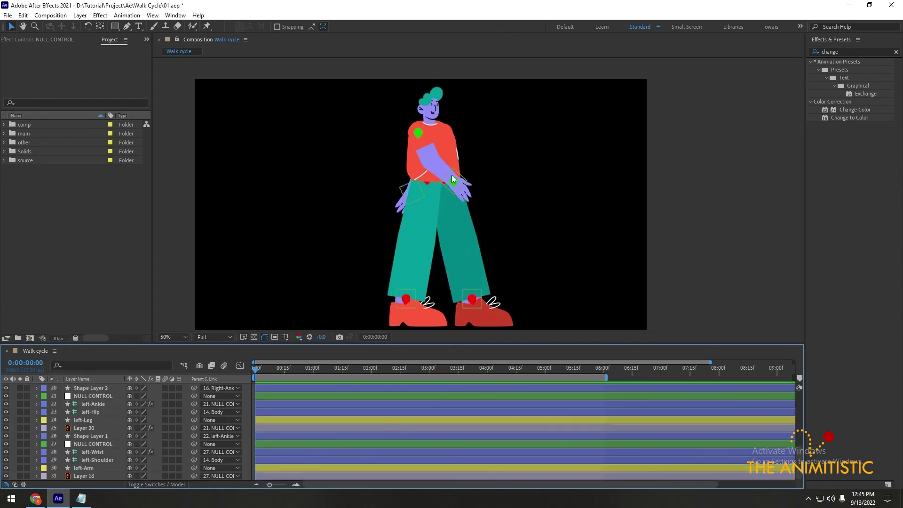
- Shift the Rotation keys of both wrist NULL CONTROLs, including layer 27, 2 frames later
{"action": "key", "text": "u"}
{"action": "left_click", "coordinate": [86, 394]}
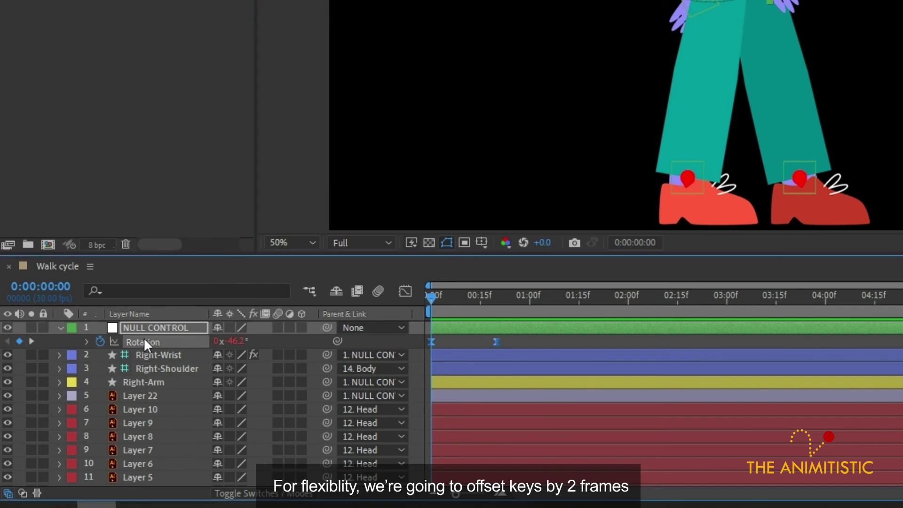
{"action": "key", "text": "Page_Down"}
{"action": "key", "text": "Page_Down"}
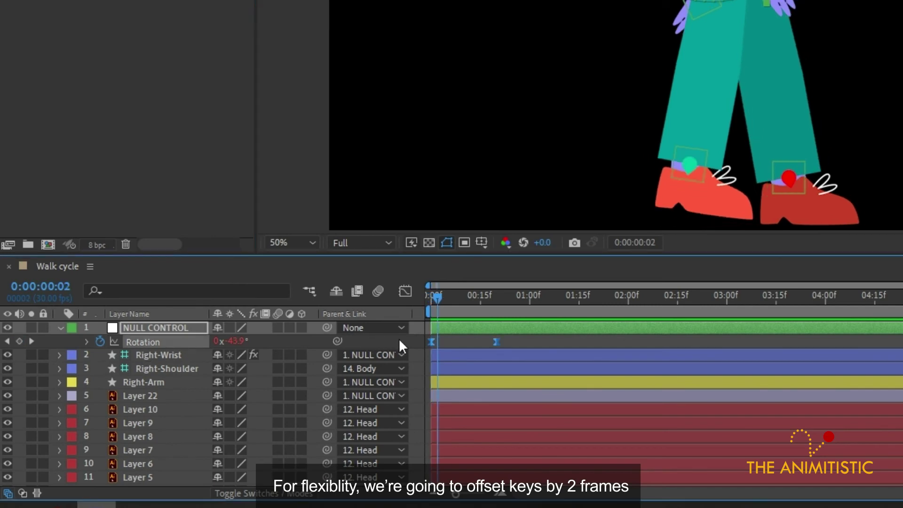
{"action": "key", "text": "equal"}
{"action": "left_click_drag", "start_coordinate": [431, 340], "coordinate": [445, 340]}
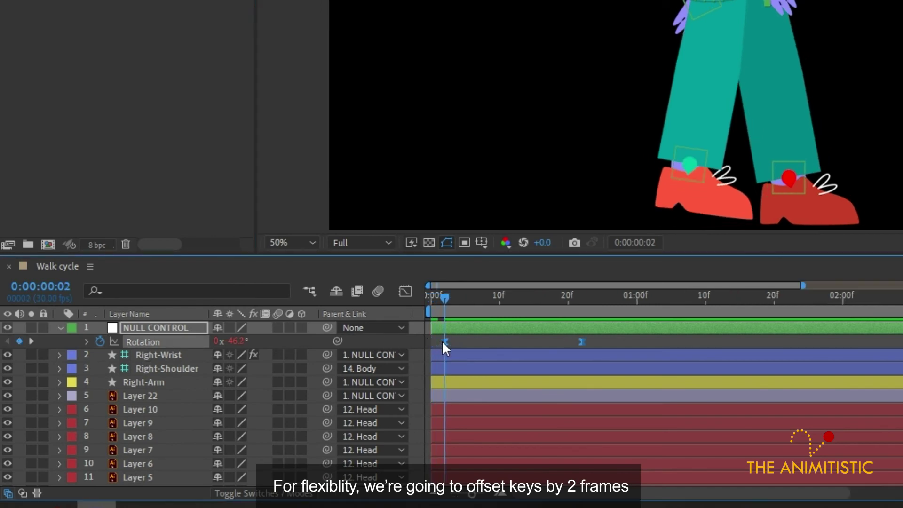
{"action": "key", "text": "u"}
{"action": "scroll", "coordinate": [466, 356], "scroll_direction": "down", "scroll_amount": 5}
{"action": "left_click", "coordinate": [476, 423]}
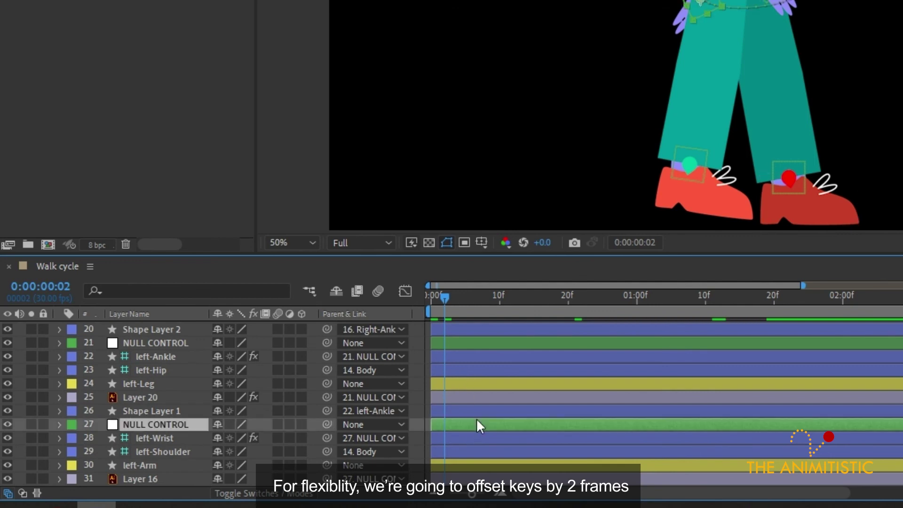
{"action": "key", "text": "u"}
{"action": "mouse_move", "coordinate": [587, 438]}
{"action": "left_mouse_down"}
{"action": "mouse_move", "coordinate": [390, 450]}
{"action": "mouse_move", "coordinate": [445, 438]}
{"action": "left_mouse_up"}
{"action": "key", "text": "u"}
- Select the Head layer and reveal its keyframed Rotation
{"action": "scroll", "coordinate": [461, 442], "scroll_direction": "up", "scroll_amount": 3}
{"action": "scroll", "coordinate": [467, 394], "scroll_direction": "up", "scroll_amount": 3}
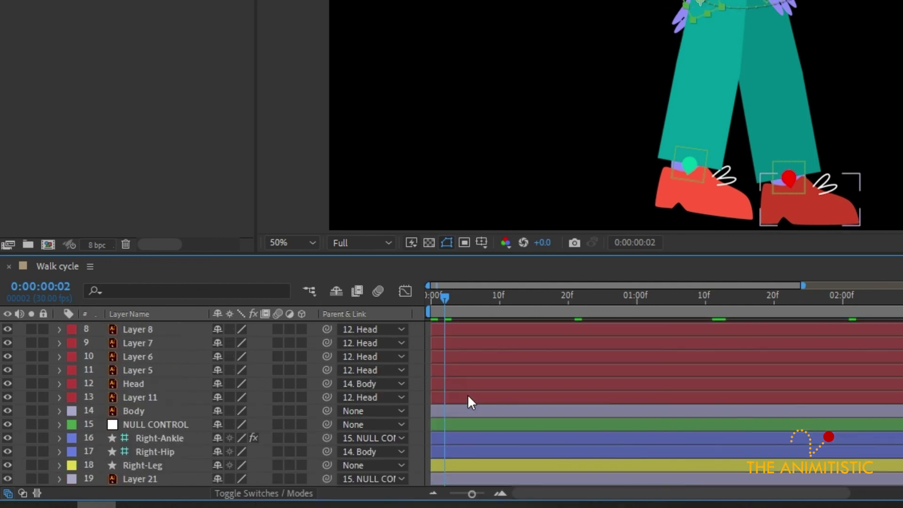
{"action": "left_click", "coordinate": [139, 383]}
{"action": "key", "text": "u"}
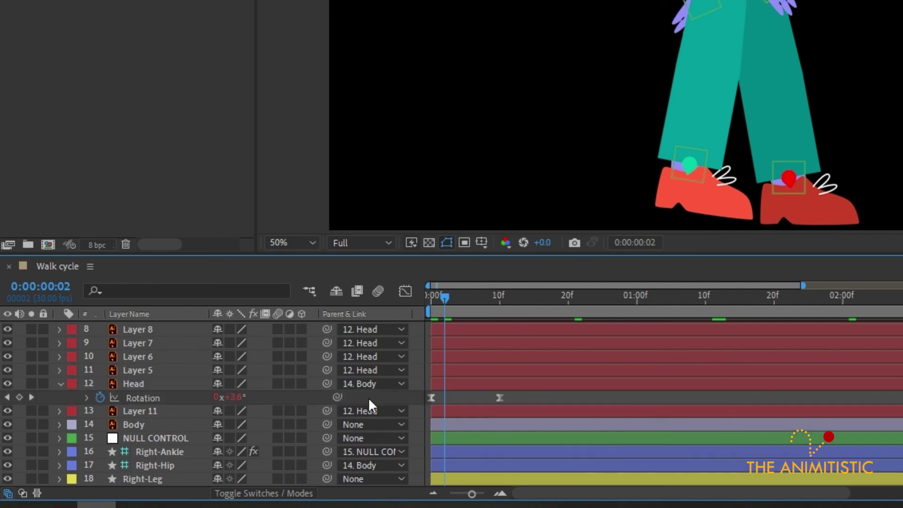
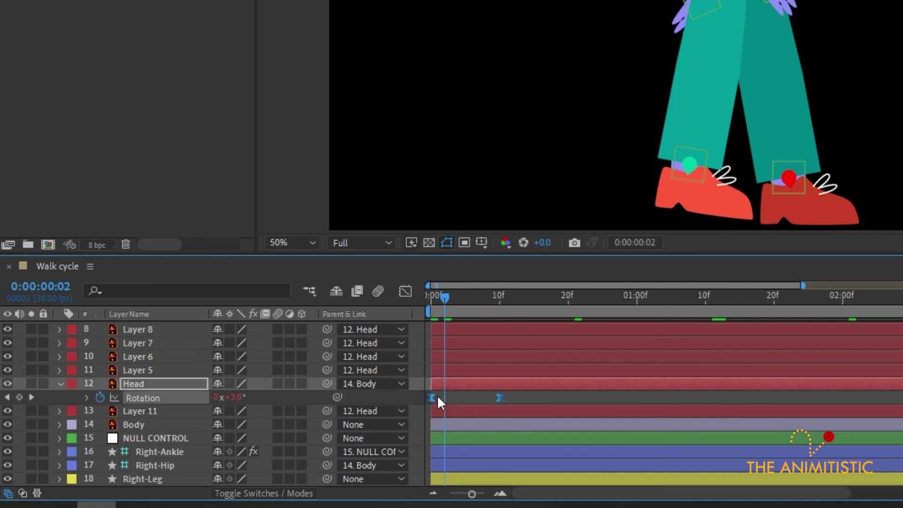
- Offset the Head rotation keyframes by two frames, collapse the property, and preview the walk cycle
{"action": "left_click_drag", "start_coordinate": [438, 398], "coordinate": [447, 398]}
{"action": "key", "text": "u"}
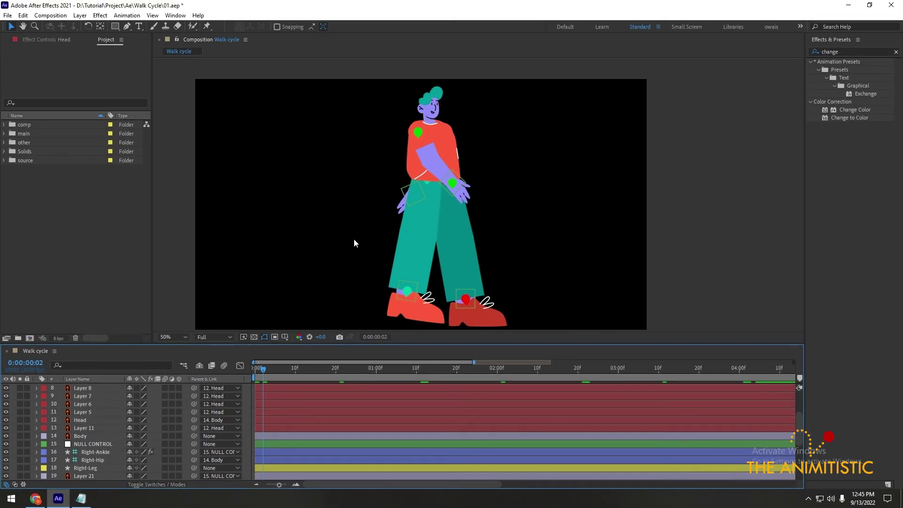
{"action": "key", "text": "space"}
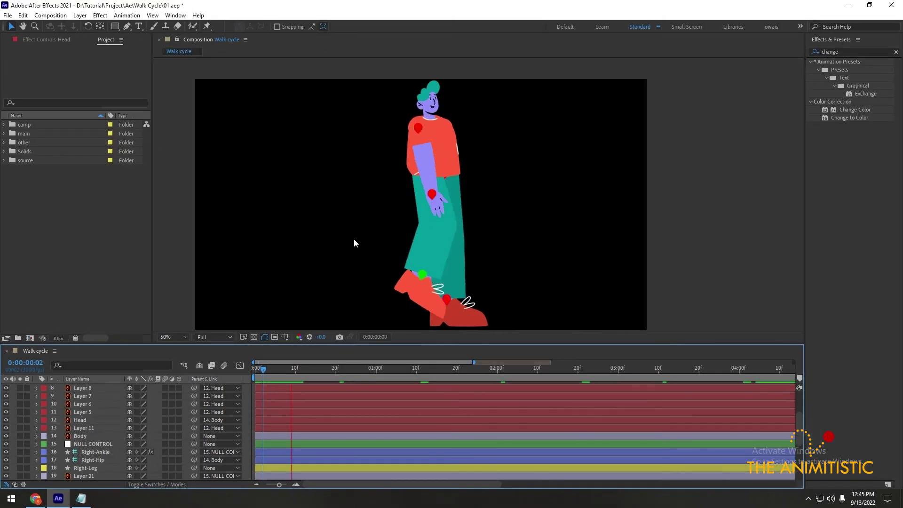